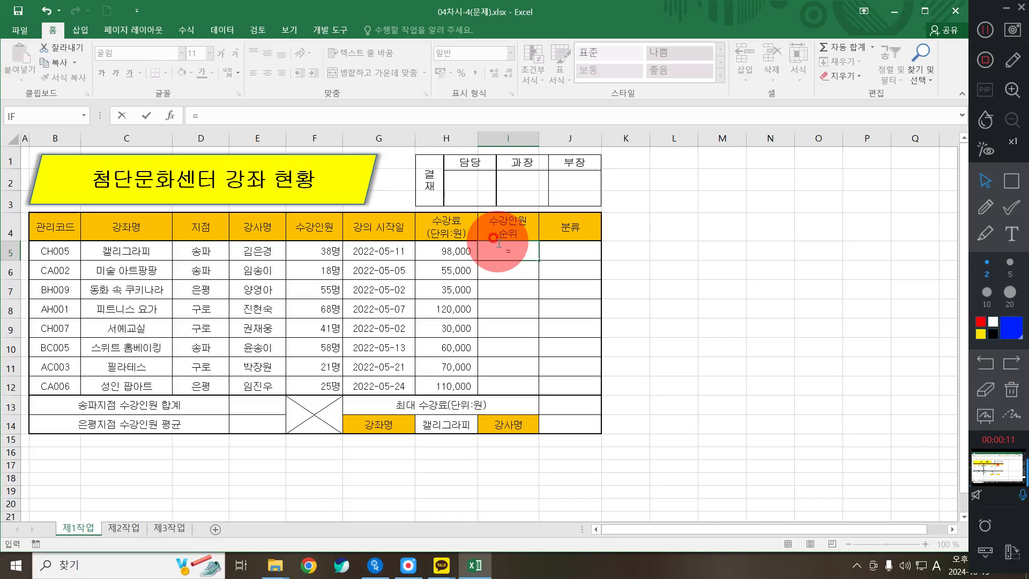
type("RAN")
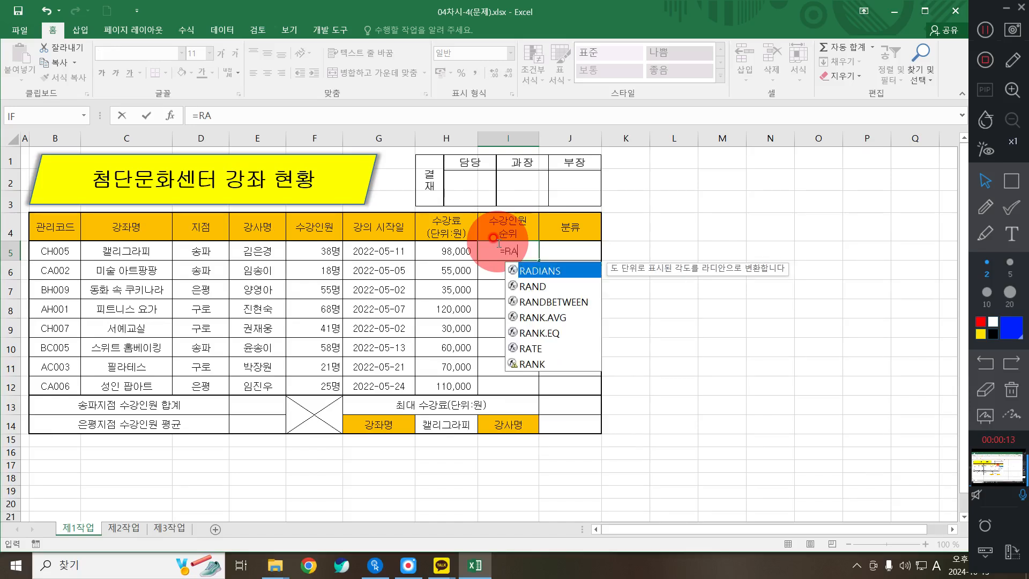
key("Left")
key("Left")
key("Down")
key("Down")
key("Down")
key("Down")
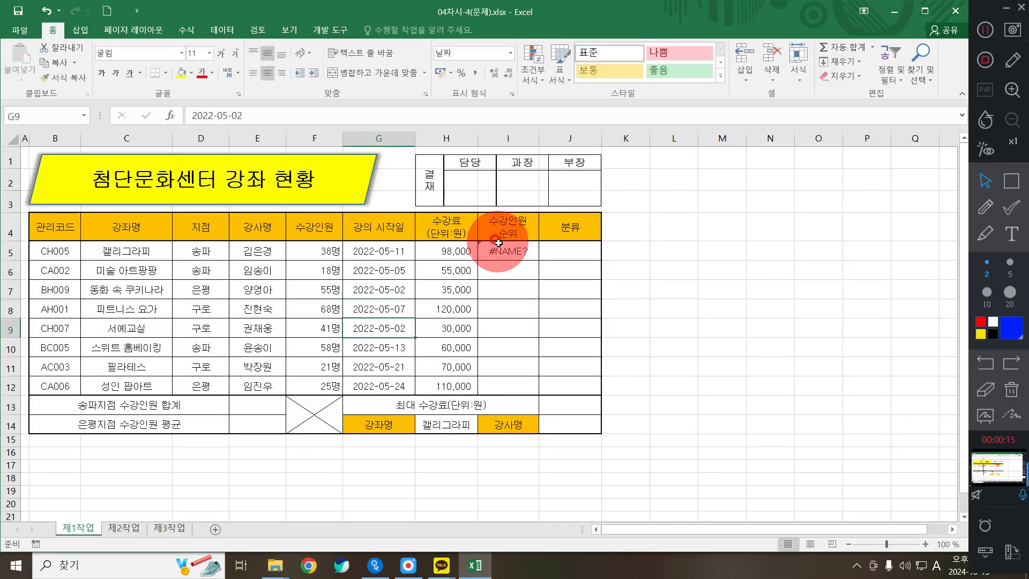
key("Right")
key("Up")
key("Up")
key("Up")
key("Right")
key("Up")
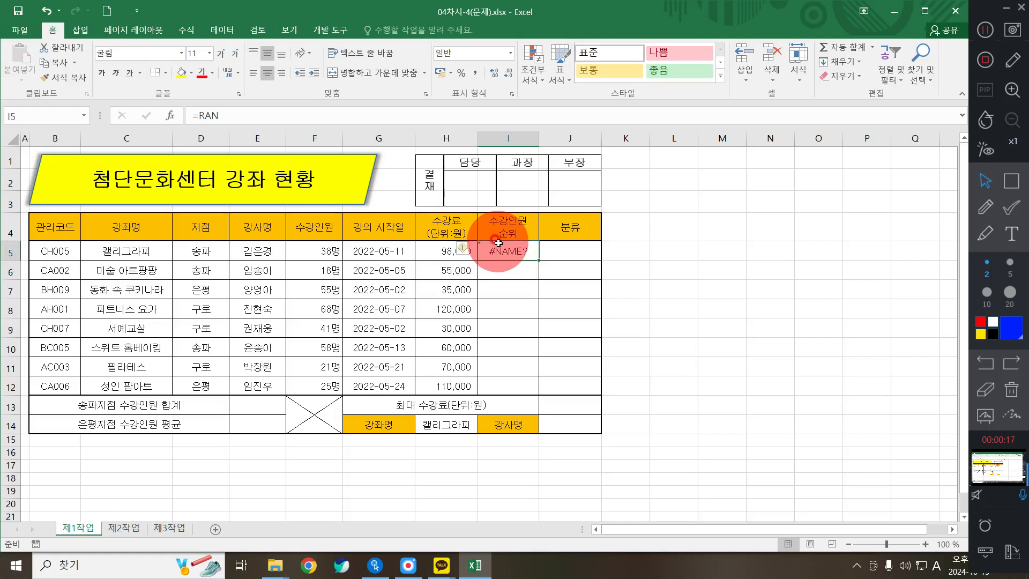
key("Delete")
Start a RANK.EQ formula in I5 with F5 as the number to rank.
type("=RA")
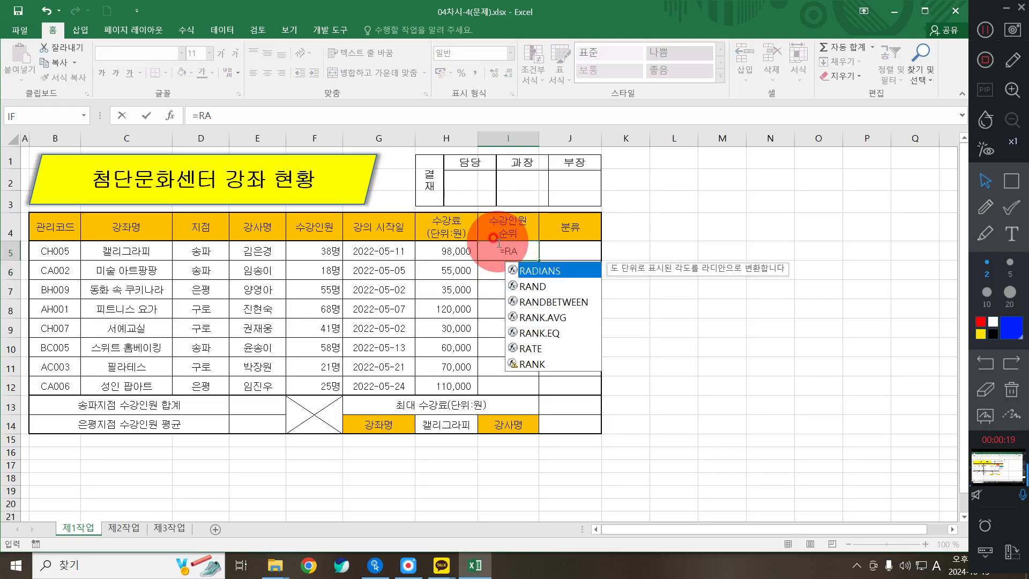
key("Down")
key("Down")
key("Down")
key("Down")
key("Tab")
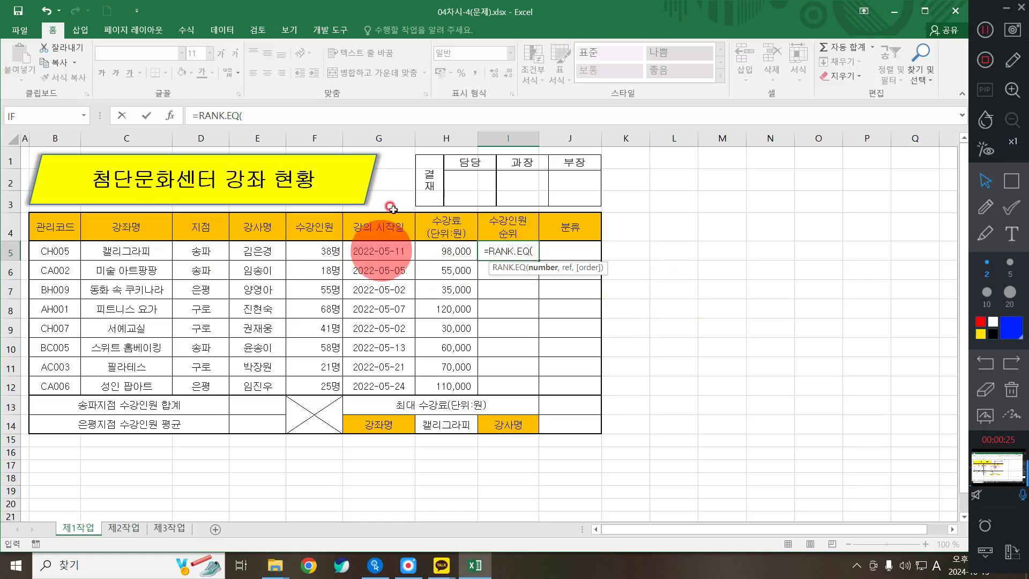
left_click(319, 252)
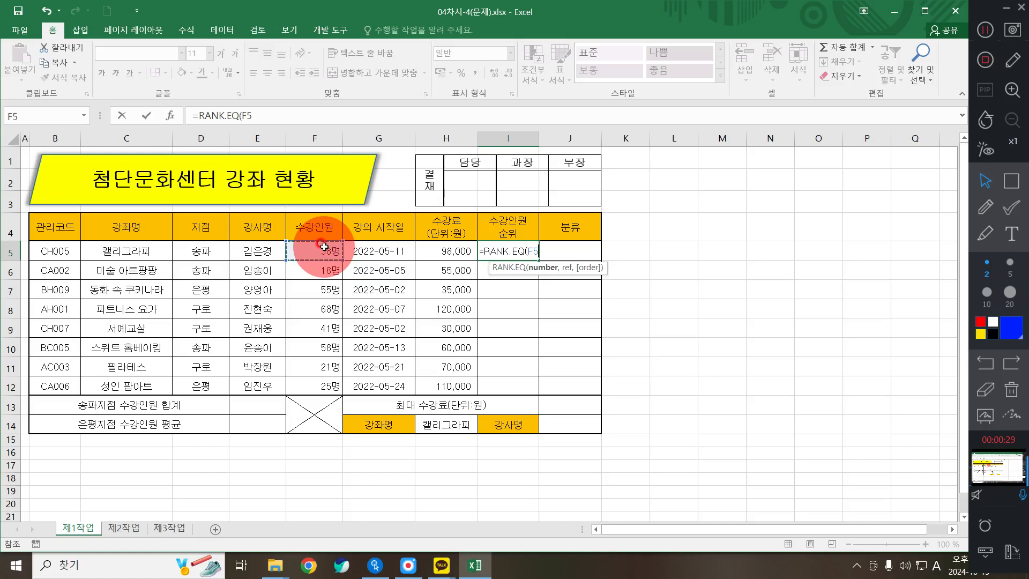
type(",")
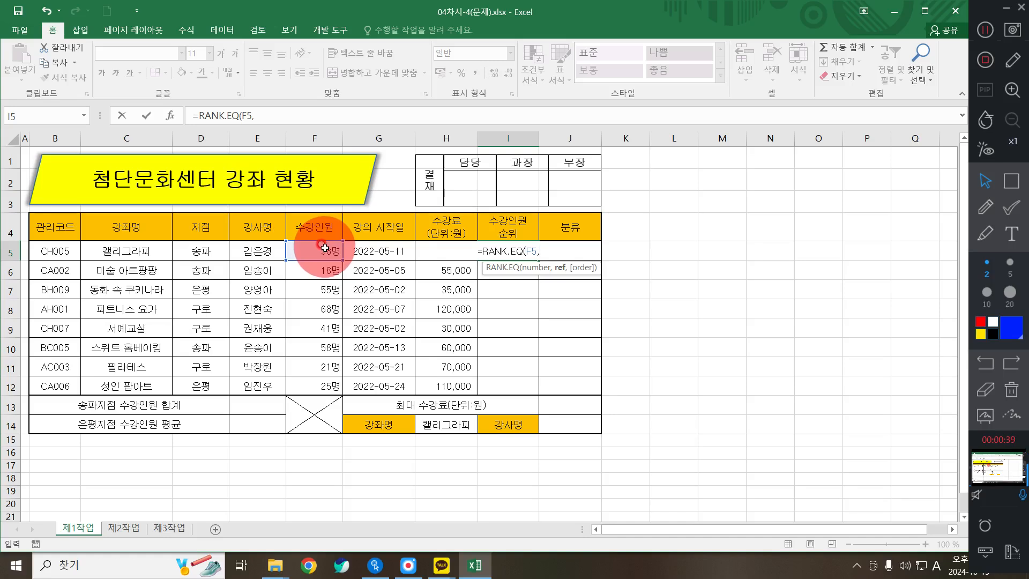
Complete the I5 rank formula with the absolute range $F$5:$F$12 and order 0, and fill it down to I12.
left_click_drag(325, 246, 327, 387)
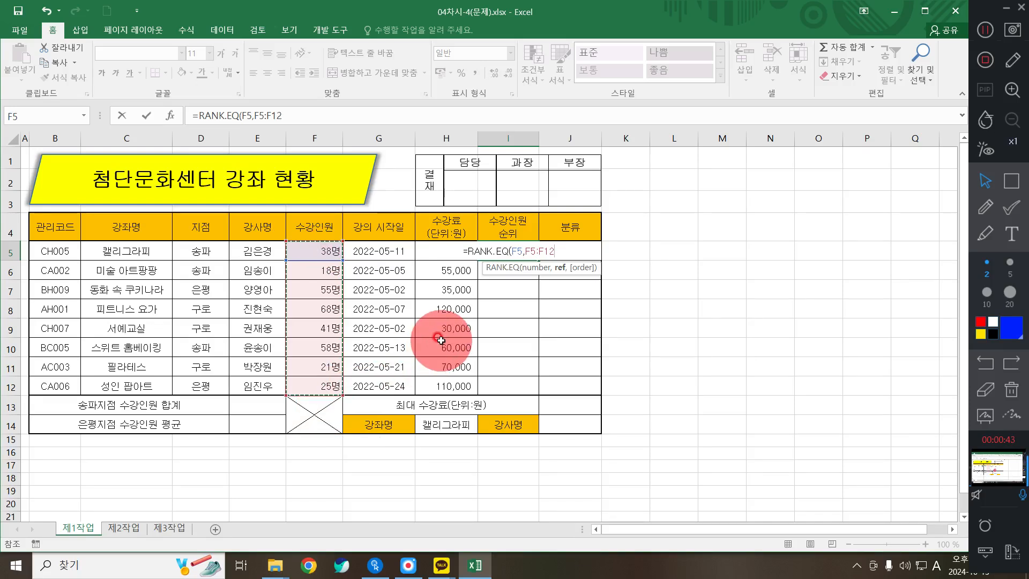
key("F4")
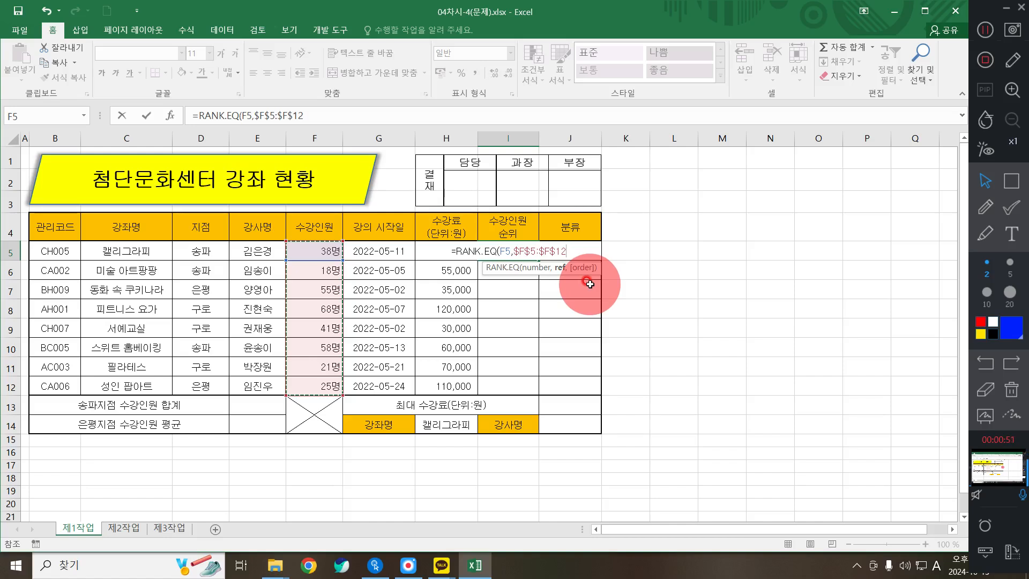
type(",0")
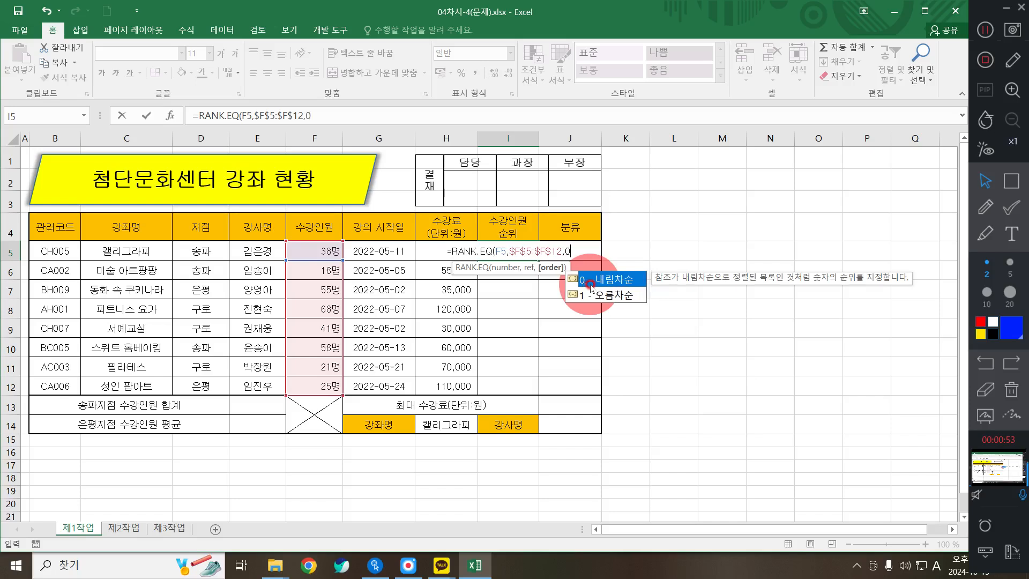
type(")")
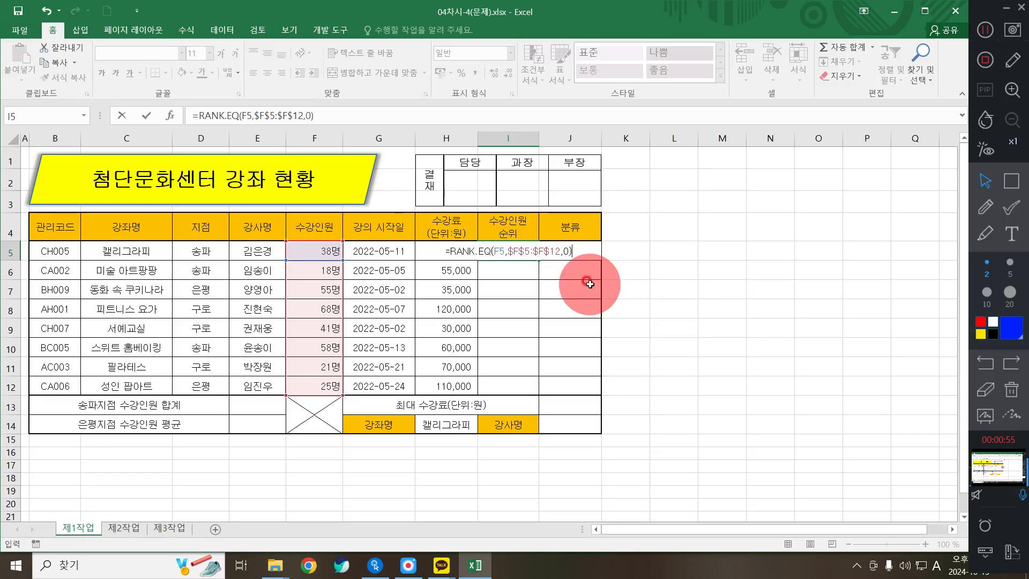
key("Return")
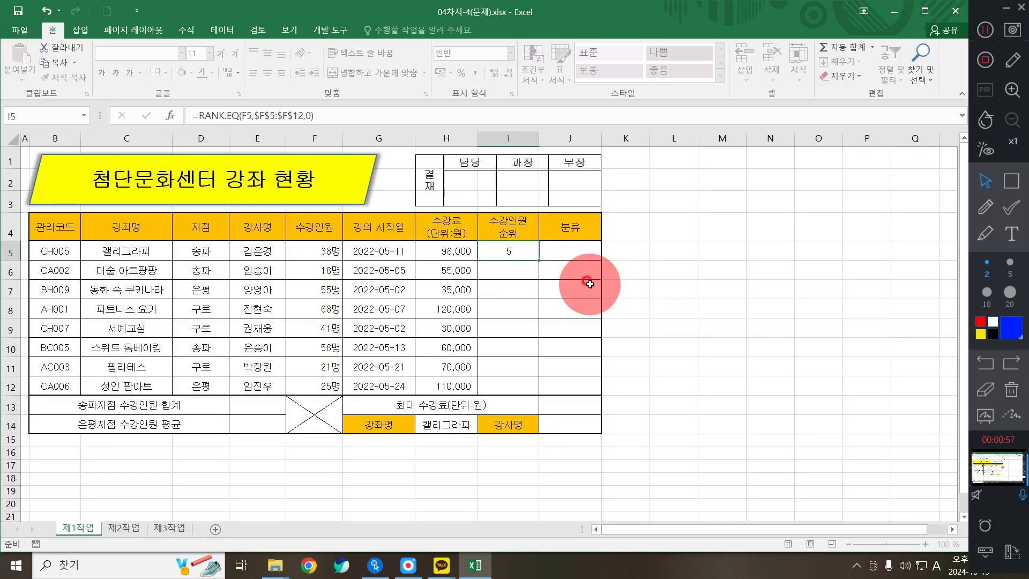
left_click(519, 249)
left_click_drag(539, 258, 539, 387)
Start an IF formula in J5 with the logical test LEFT(B5)="A".
left_click(588, 254)
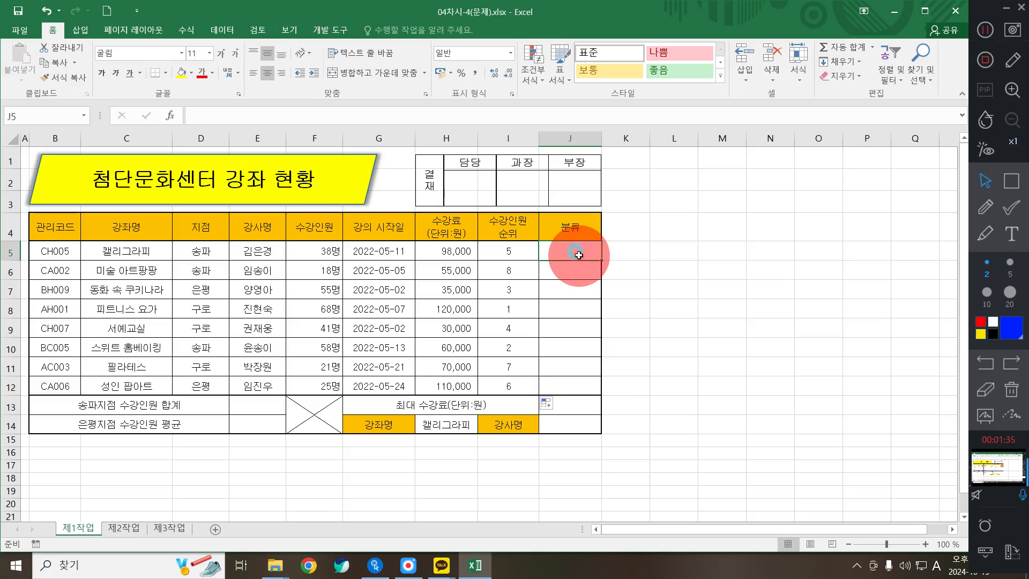
type("=IF(")
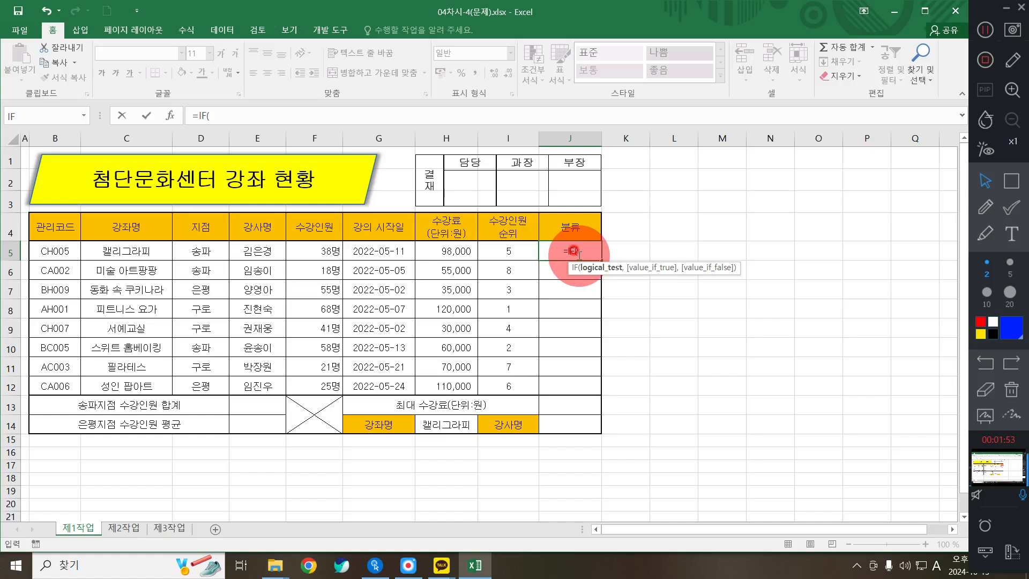
type("LE")
key("Tab")
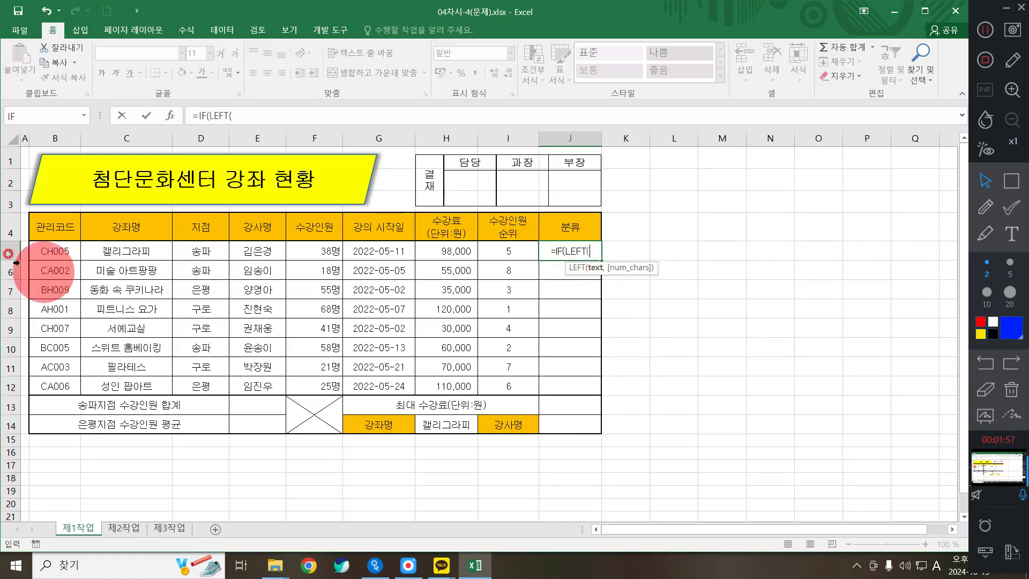
left_click(51, 254)
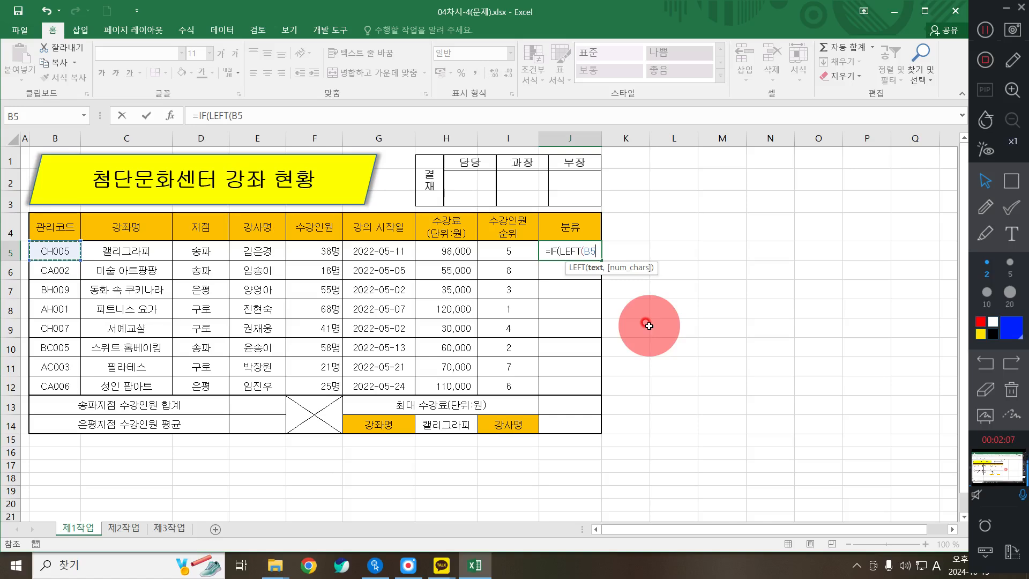
type(")")
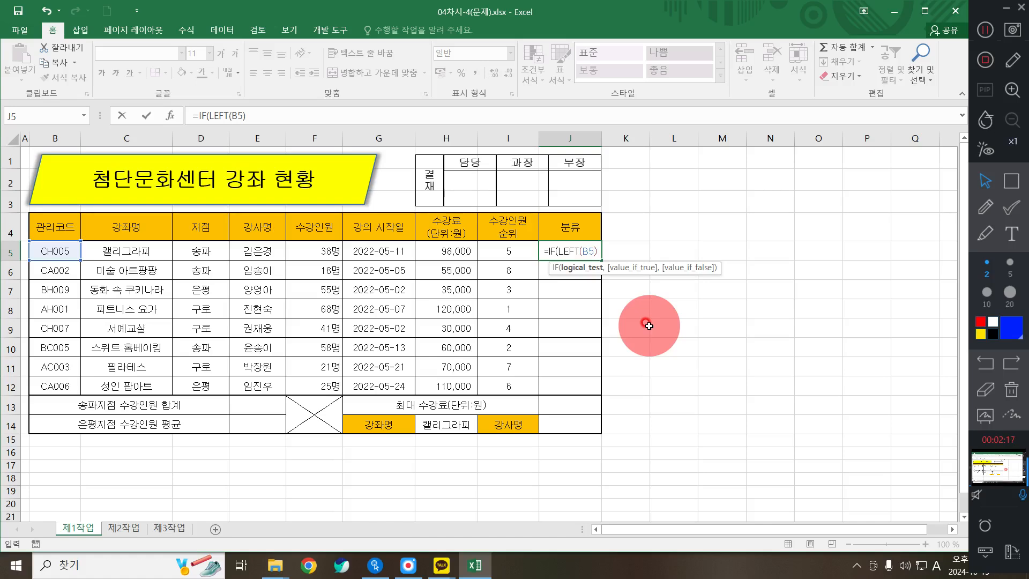
type("=")
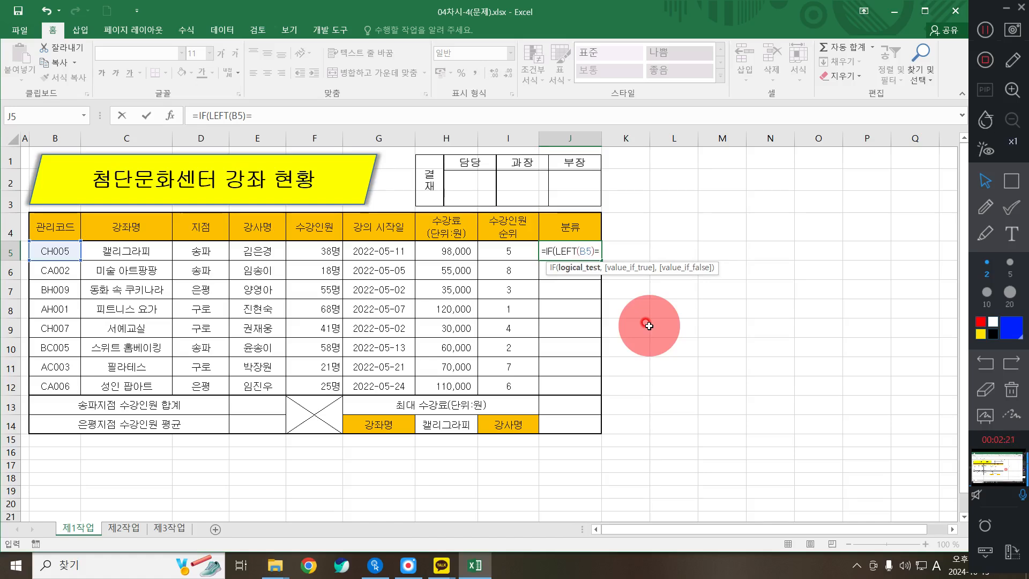
type("\"")
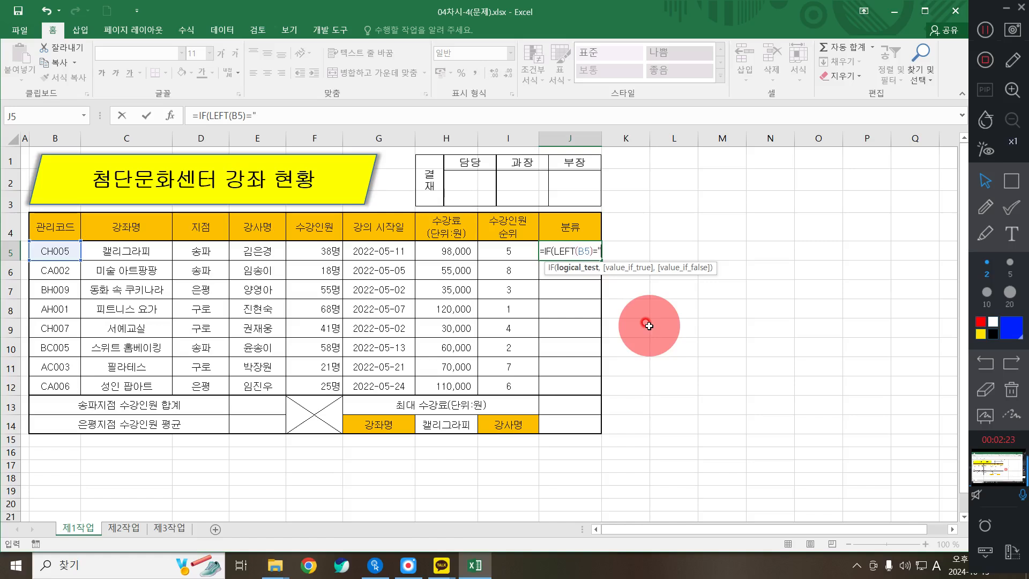
type("A\"")
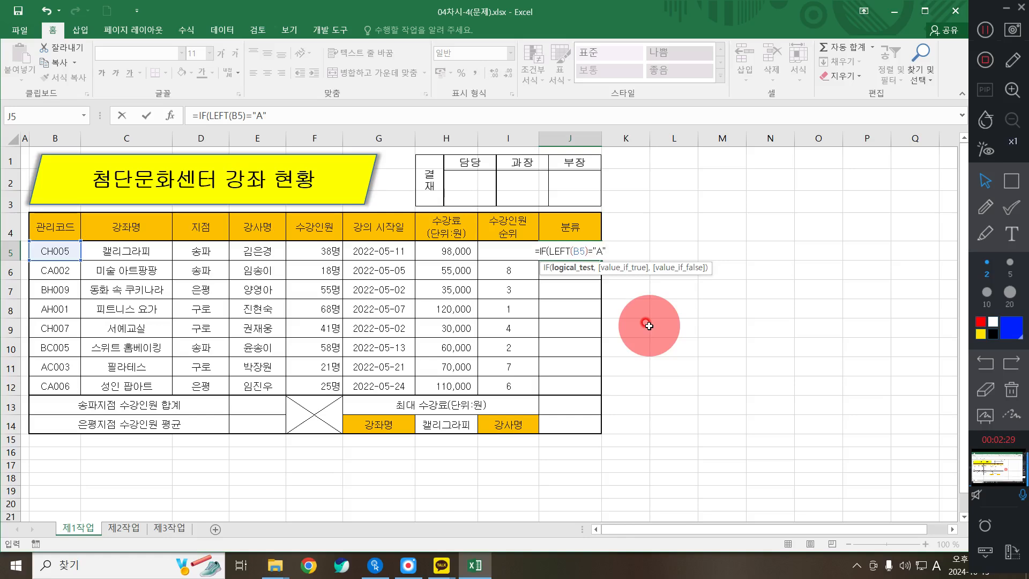
type(",")
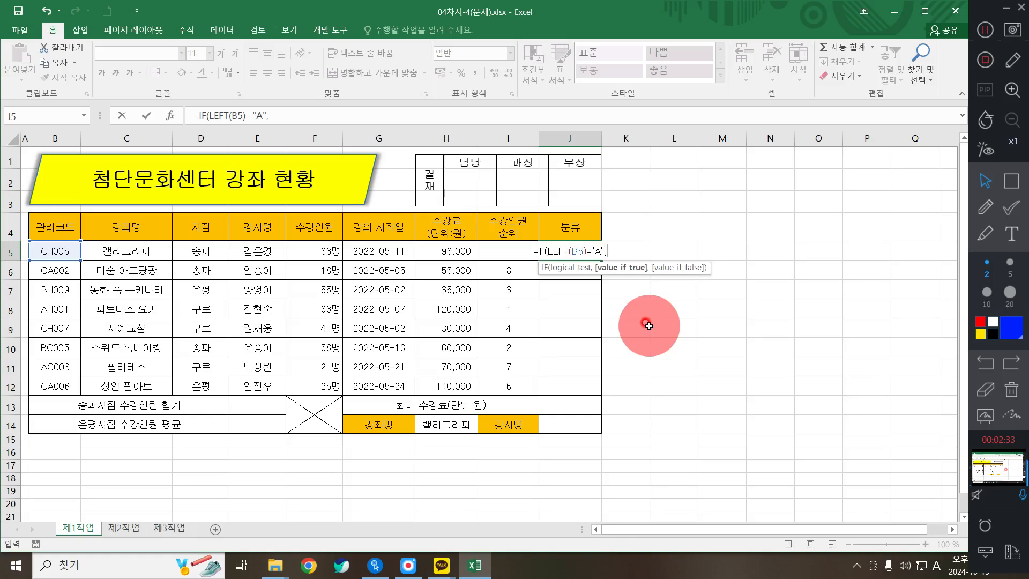
Enter "스포츠" as the value if true in the J5 formula.
type("\"")
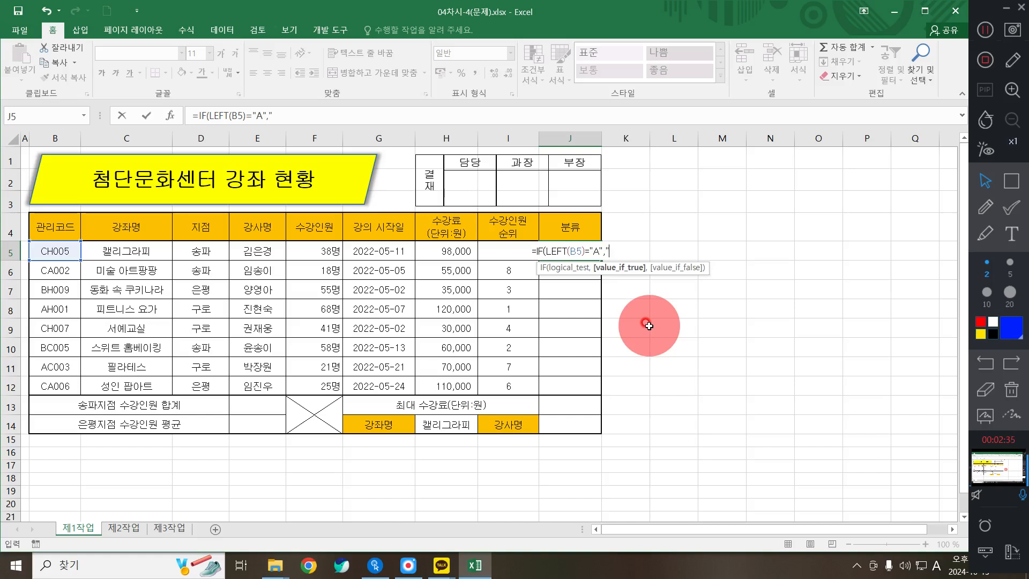
type("TM")
key("BackSpace")
key("BackSpace")
key("Hangul")
type("슾")
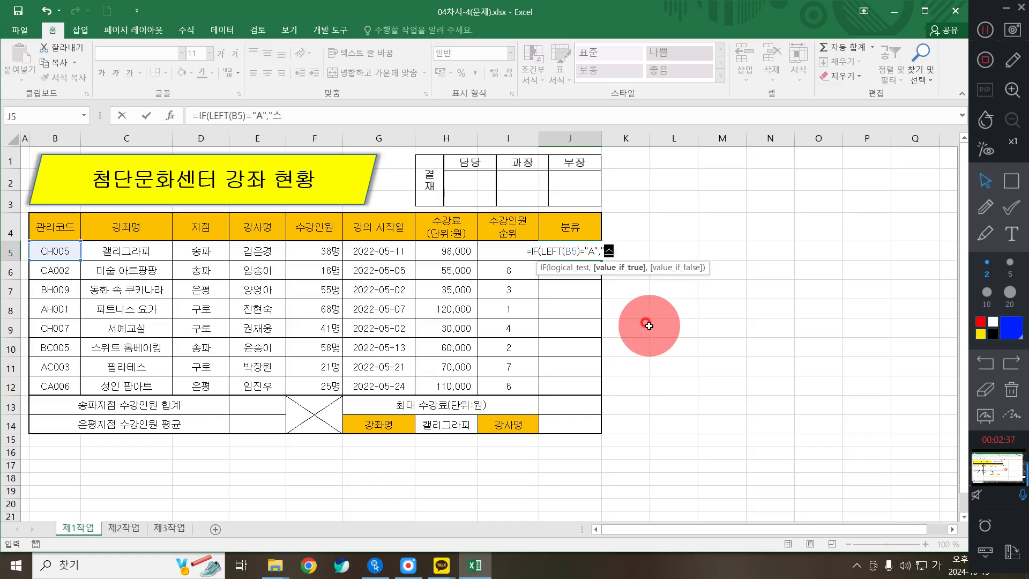
type("포츠\"")
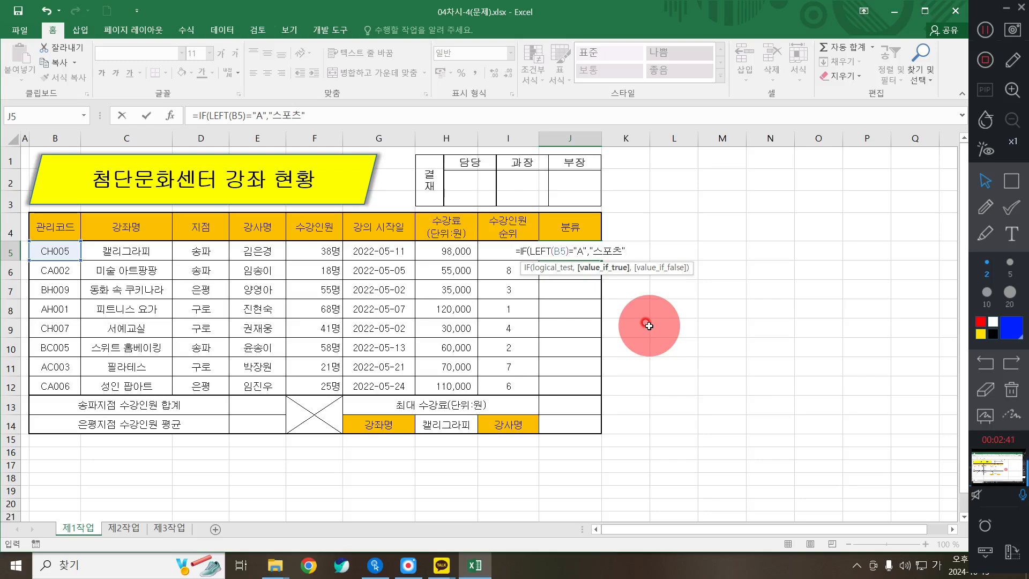
key("super+plus")
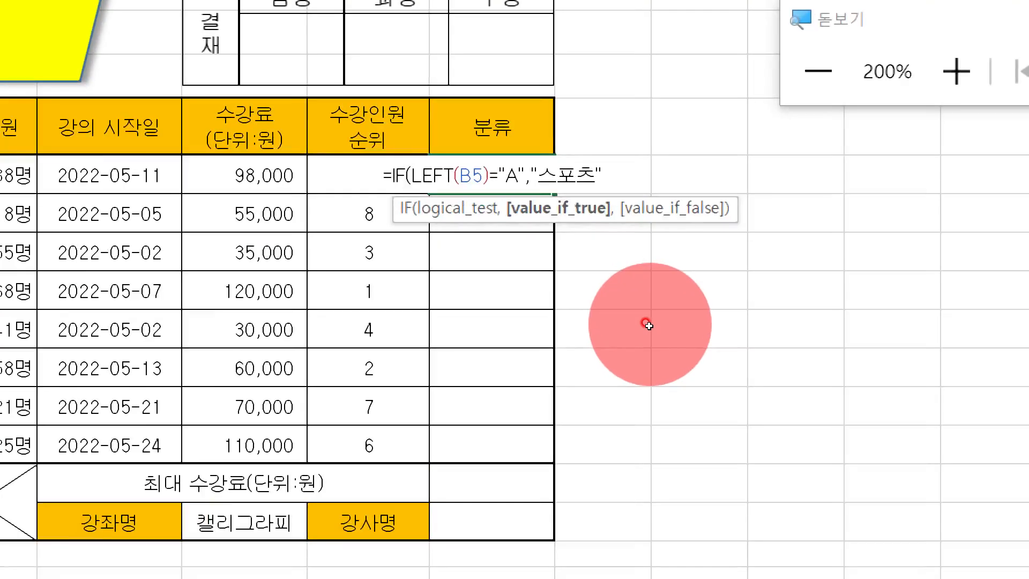
type(",")
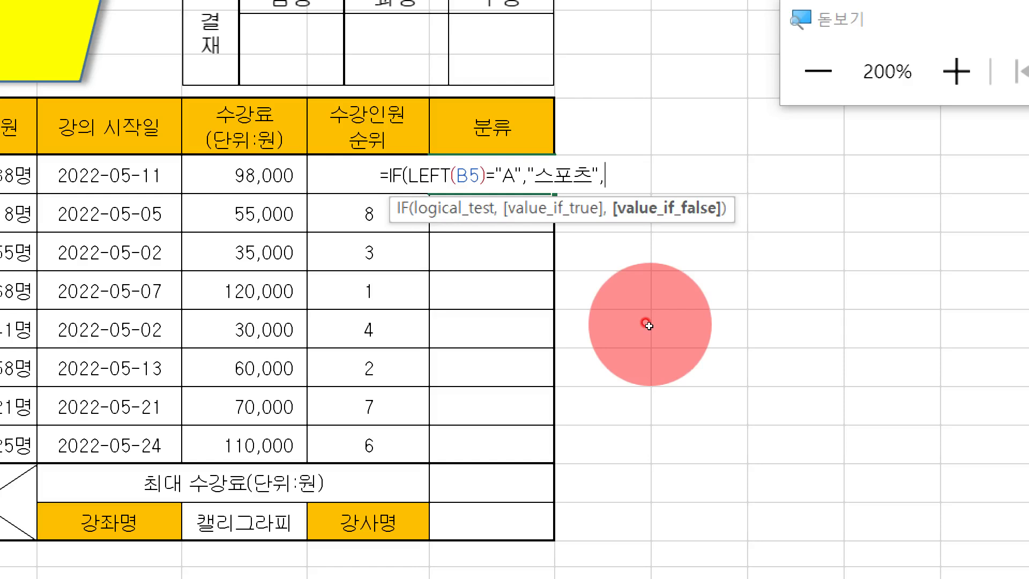
Nest a second IF as the J5 formula's value if false, with the logical test LEFT(B5)="B".
type("IF(")
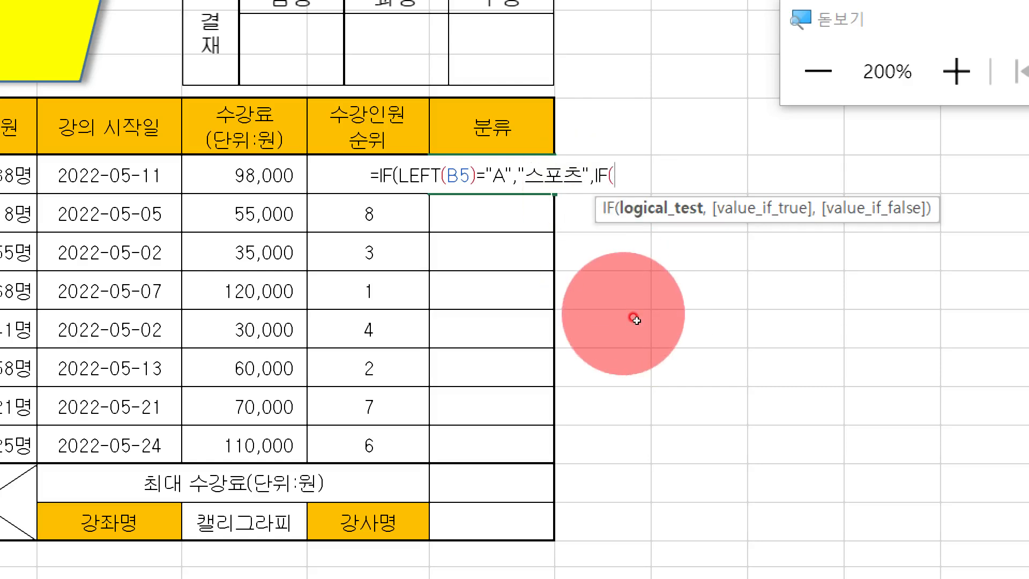
type("LE")
key("Tab")
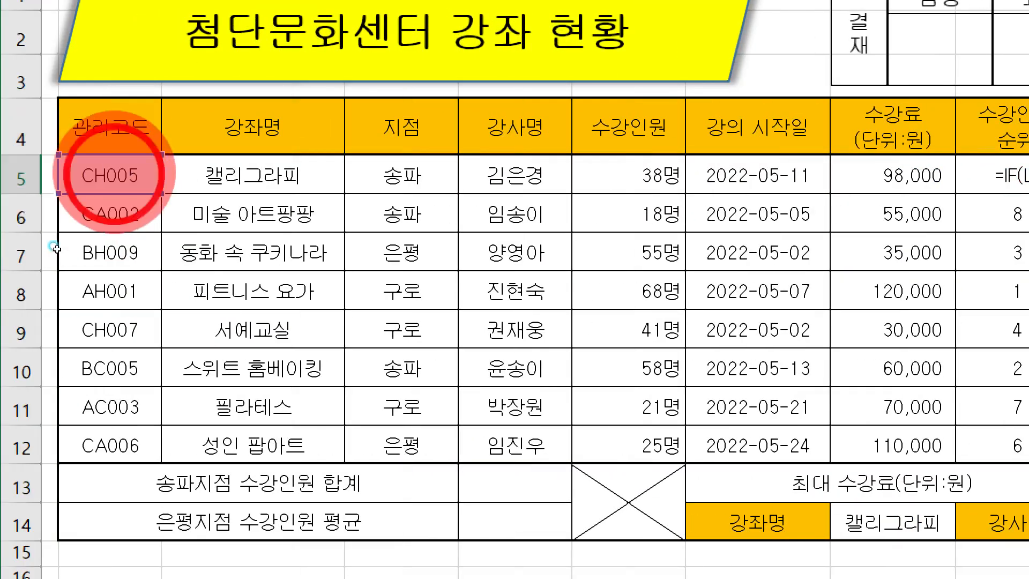
left_click(69, 173)
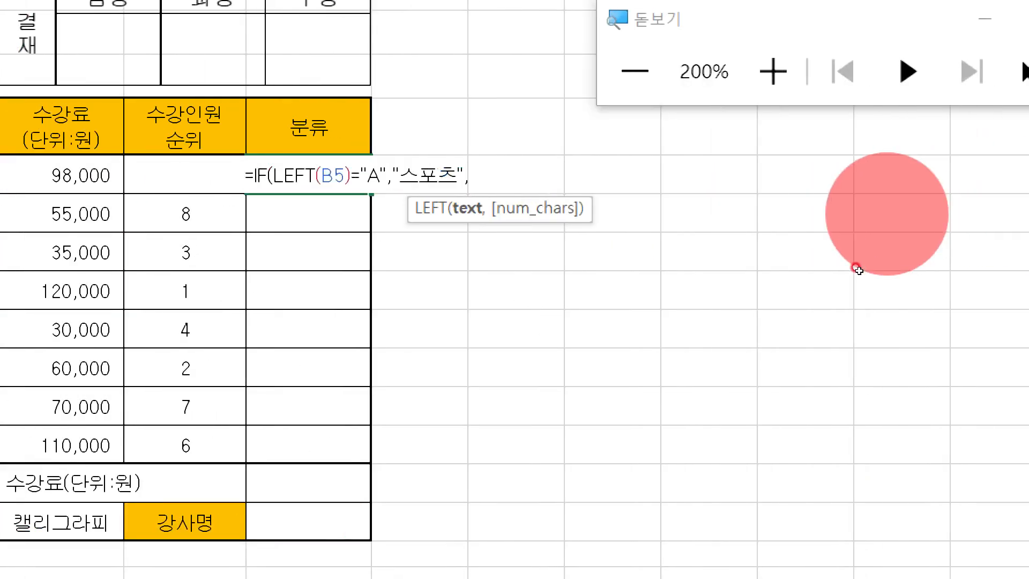
type(")")
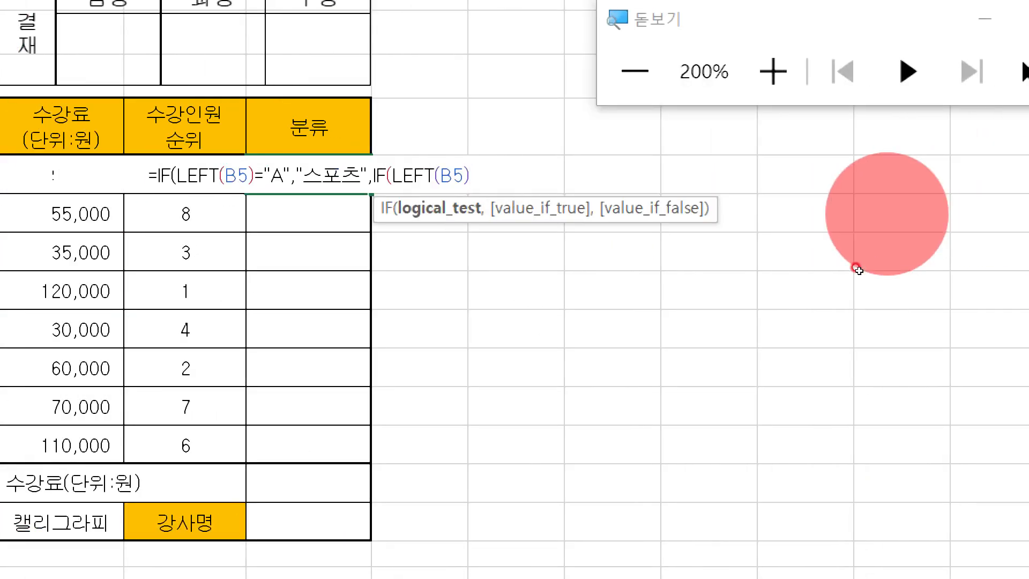
type("=")
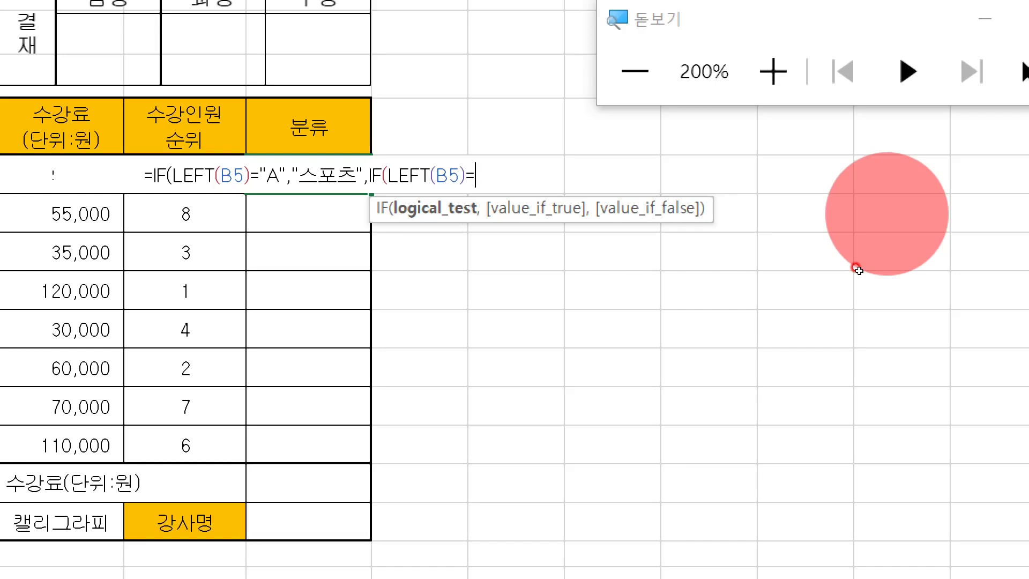
type("\"B\"")
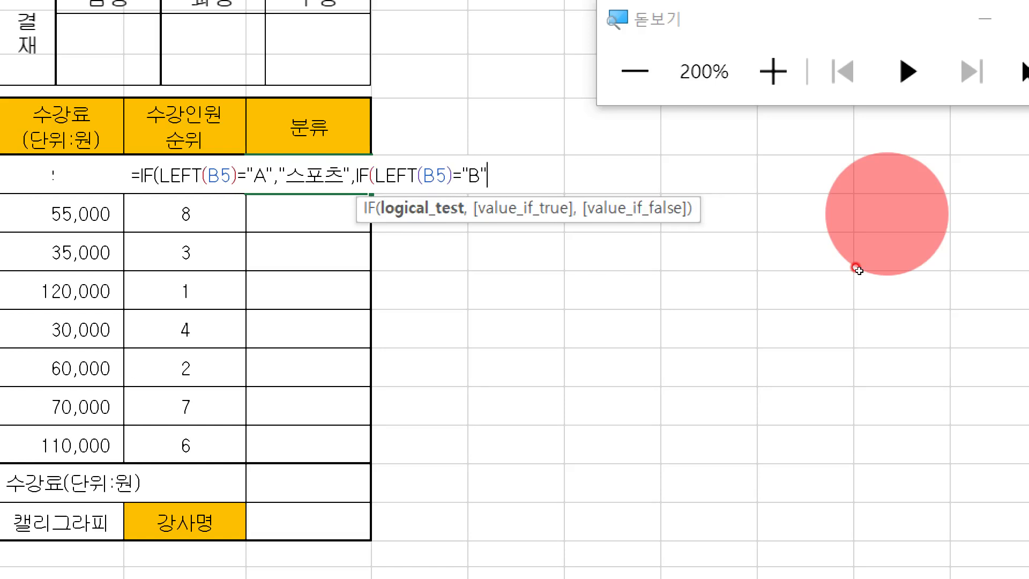
type(",")
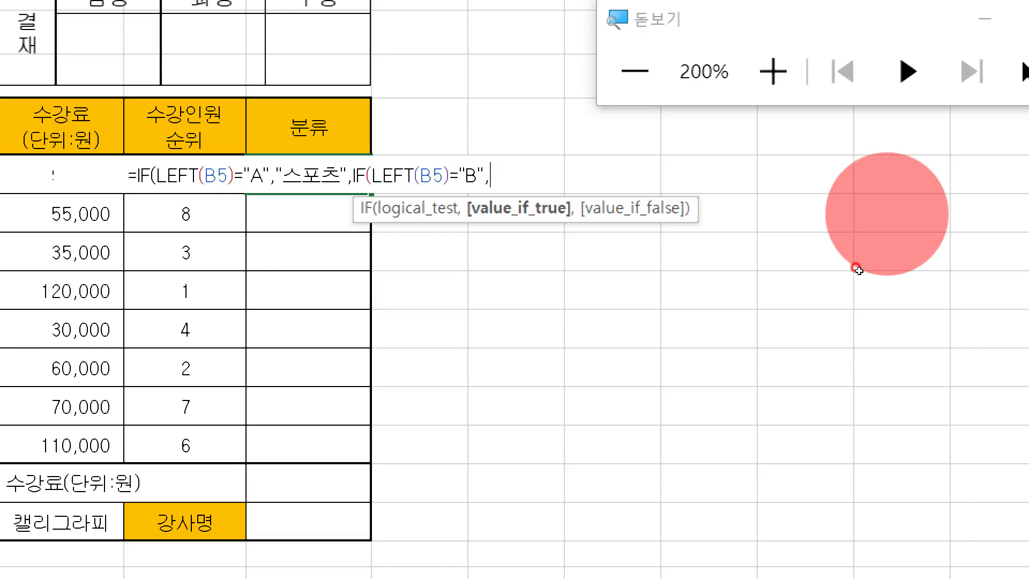
Enter "요리" as the nested IF's value if true in the J5 formula.
type("\"")
type("DYFL")
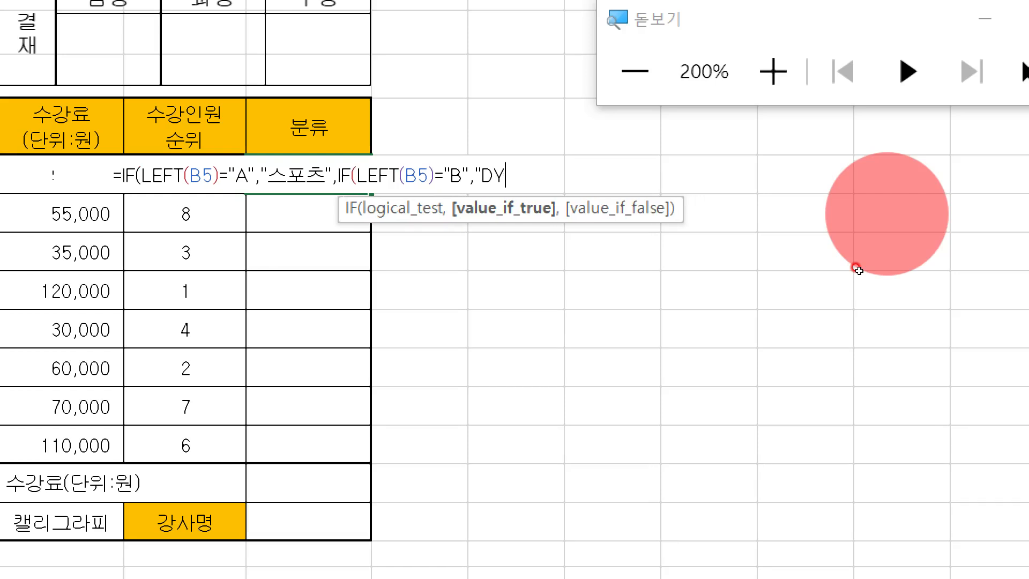
key("BackSpace")
key("BackSpace")
key("BackSpace")
key("BackSpace")
type("리\",")
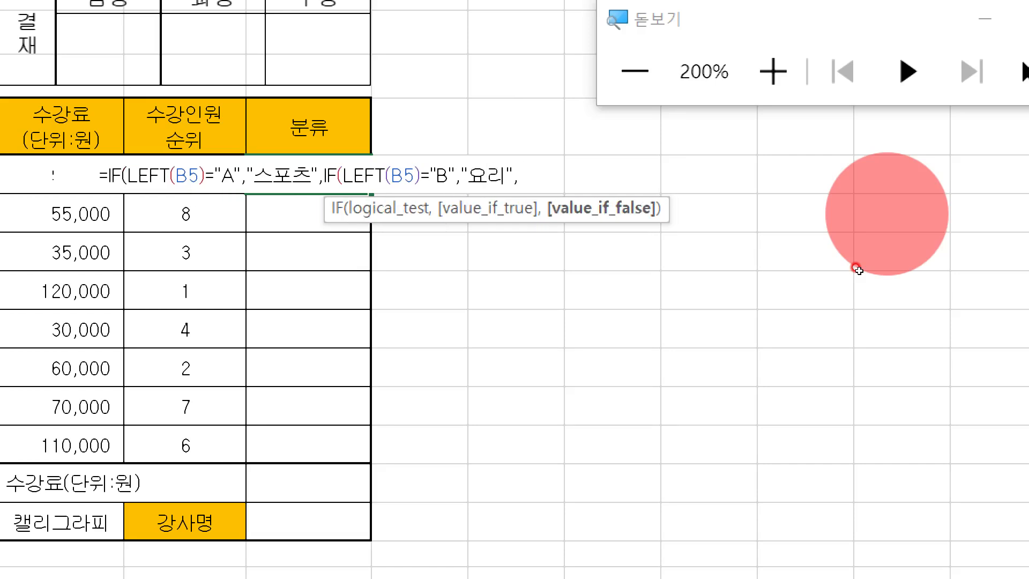
Enter "미술" as the nested IF's value if false and complete the J5 formula with both closing parentheses.
type("\"")
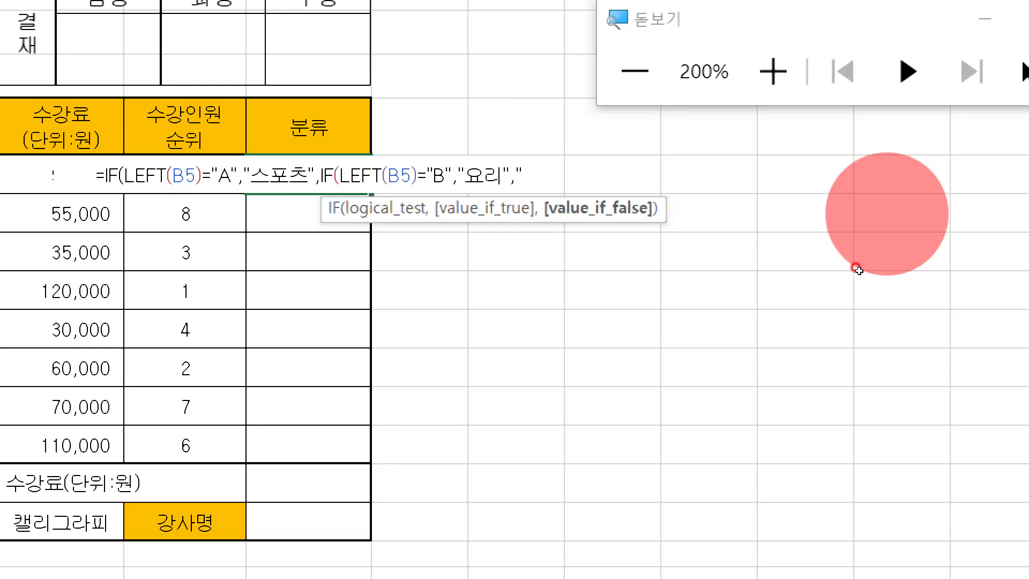
type("미술\"")
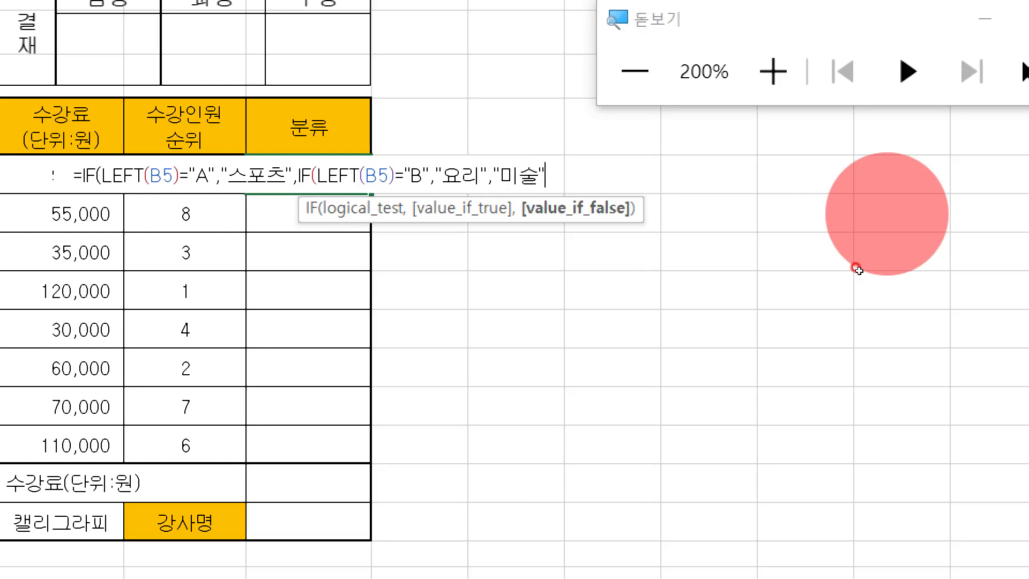
type(")")
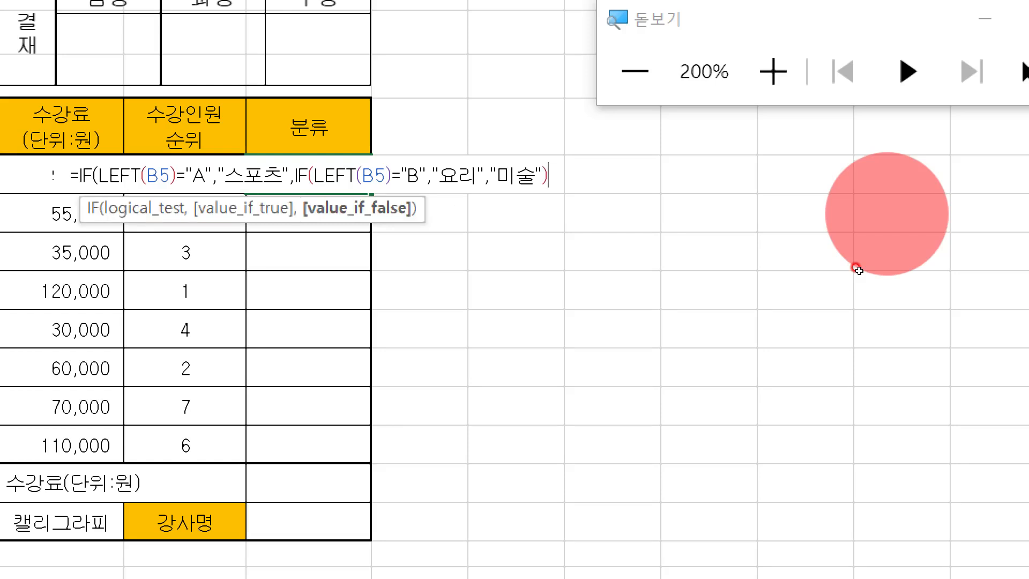
type(")")
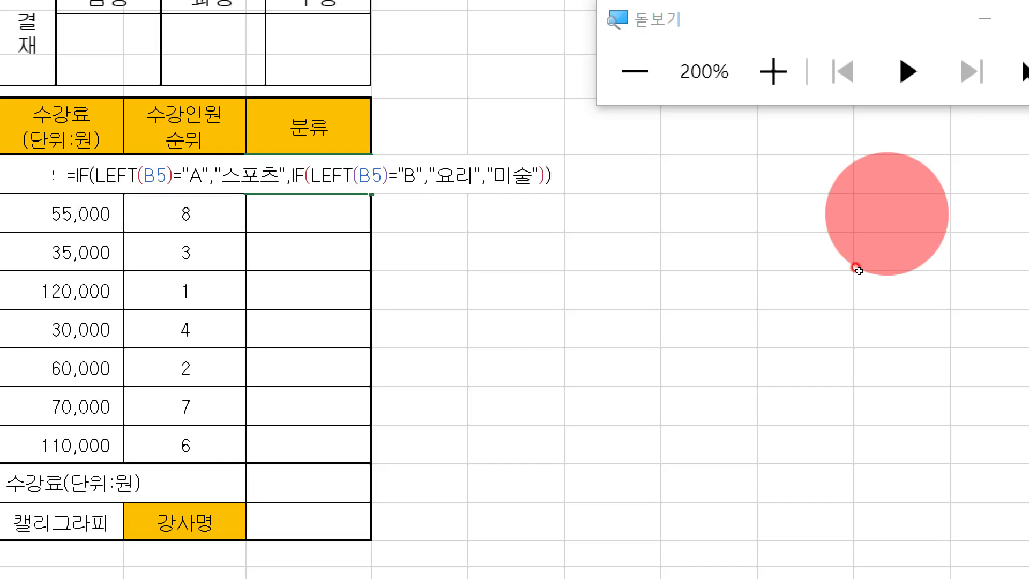
key("Return")
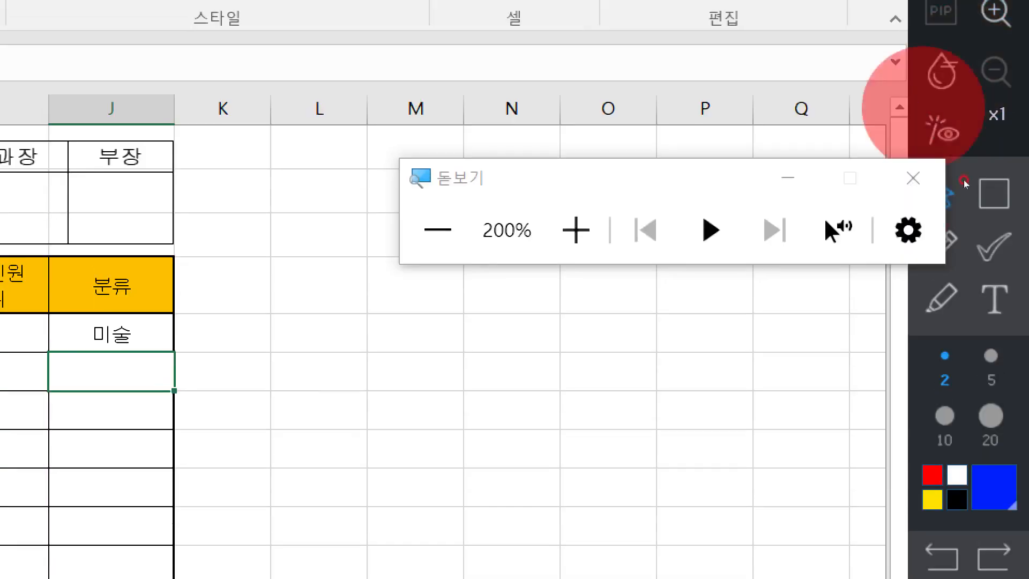
left_click(914, 177)
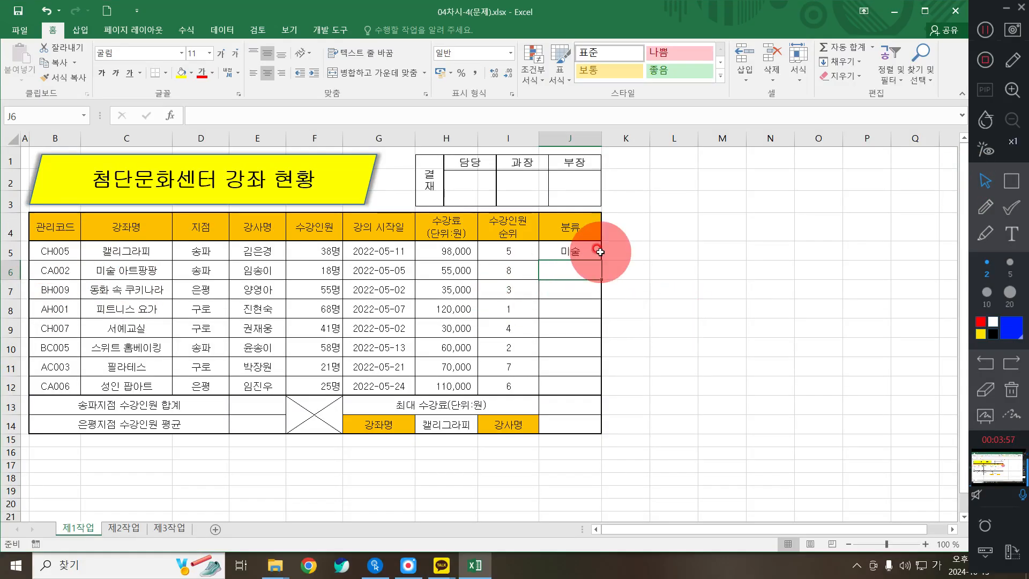
Copy the J5 classification formula down through J12.
left_click(576, 251)
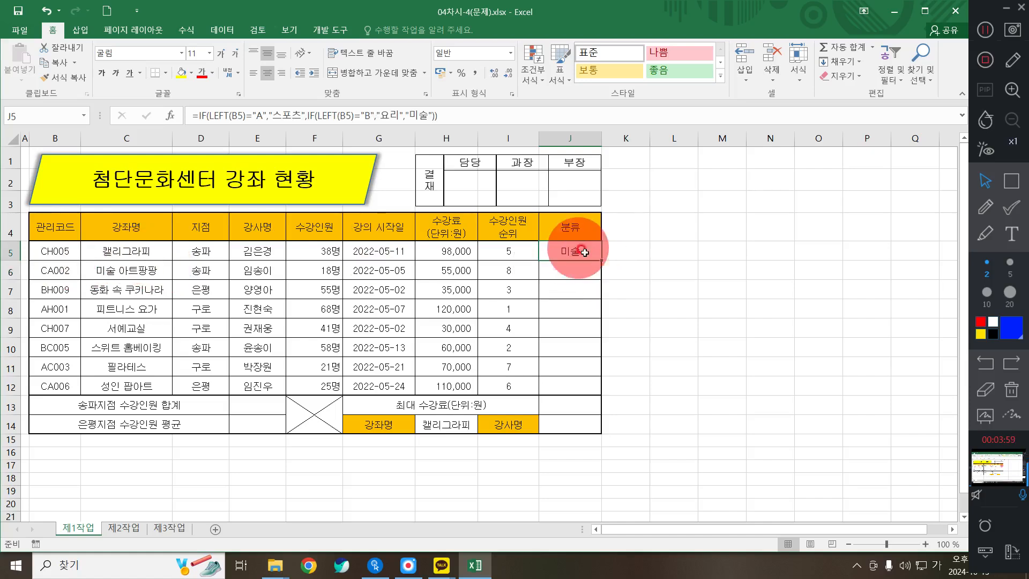
left_click_drag(599, 263, 588, 402)
left_click(721, 320)
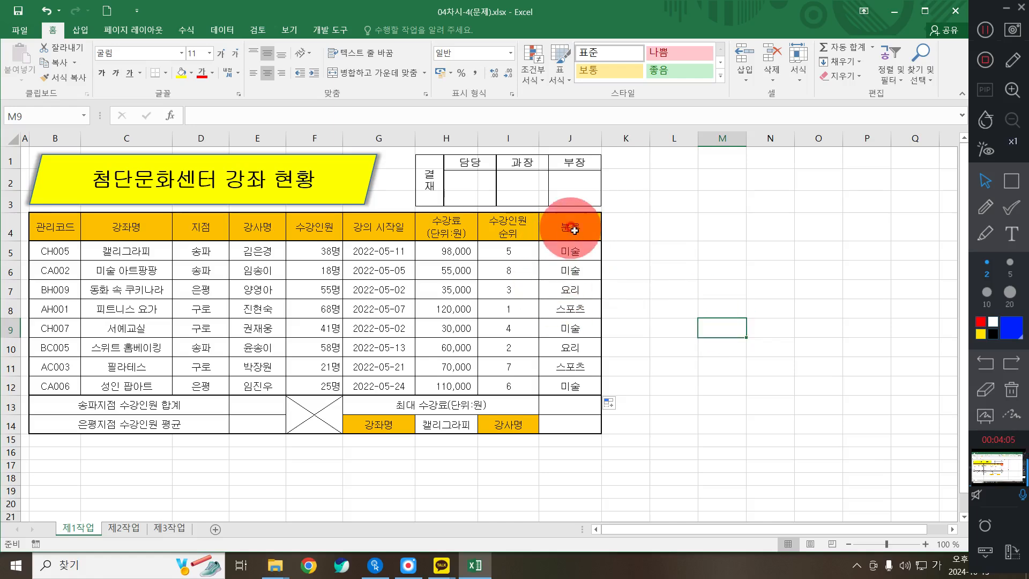
Review the nested IF formula in J5 enlarged, checking its arguments and closing parentheses.
left_click(578, 251)
double_click(579, 250)
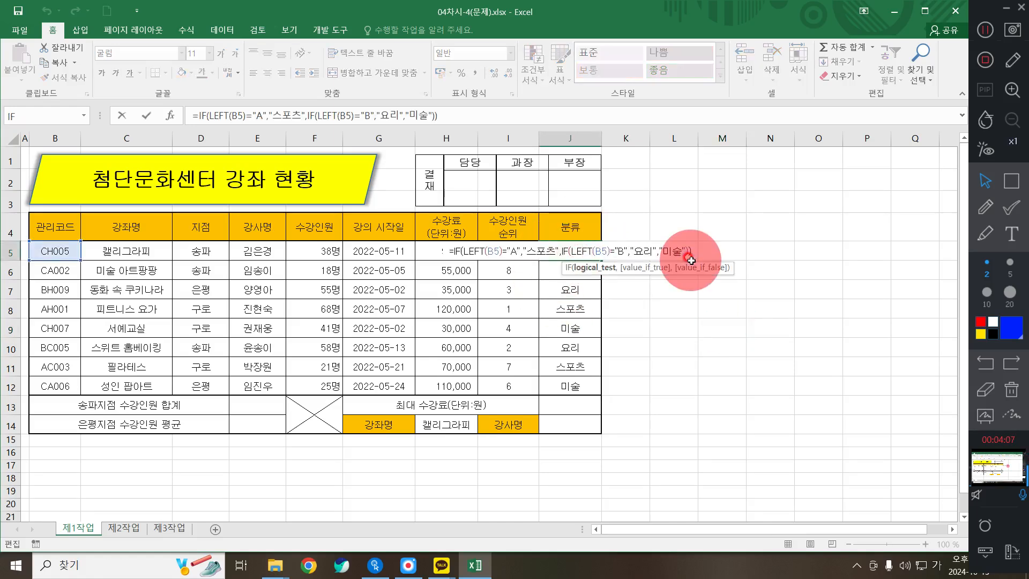
key("super+plus")
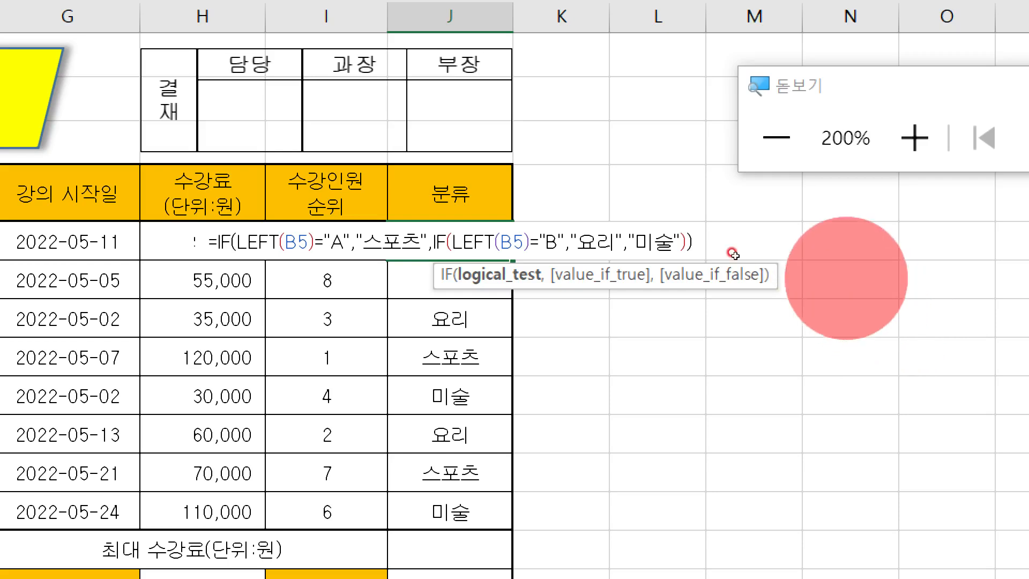
left_click(688, 241)
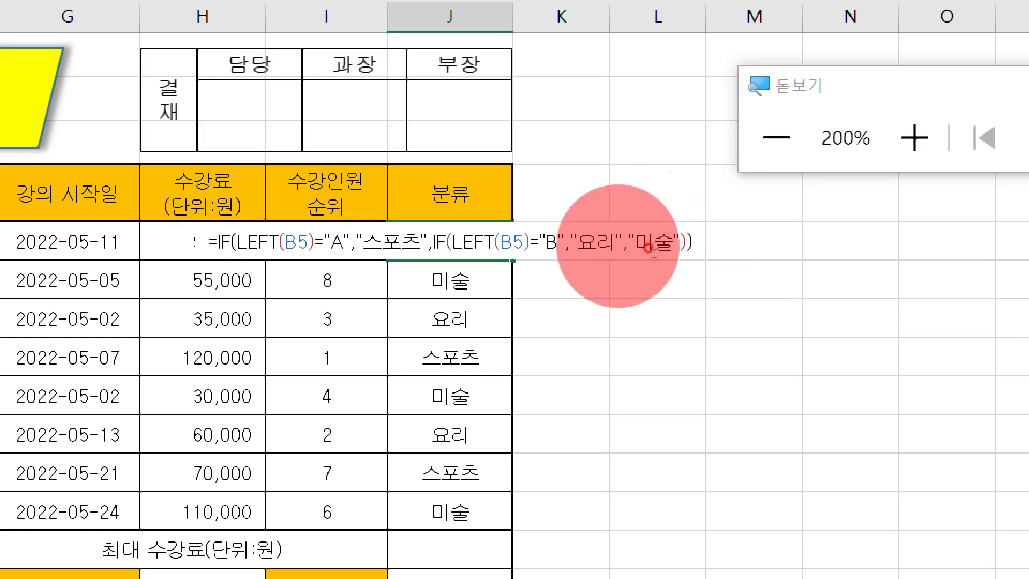
left_click(616, 242)
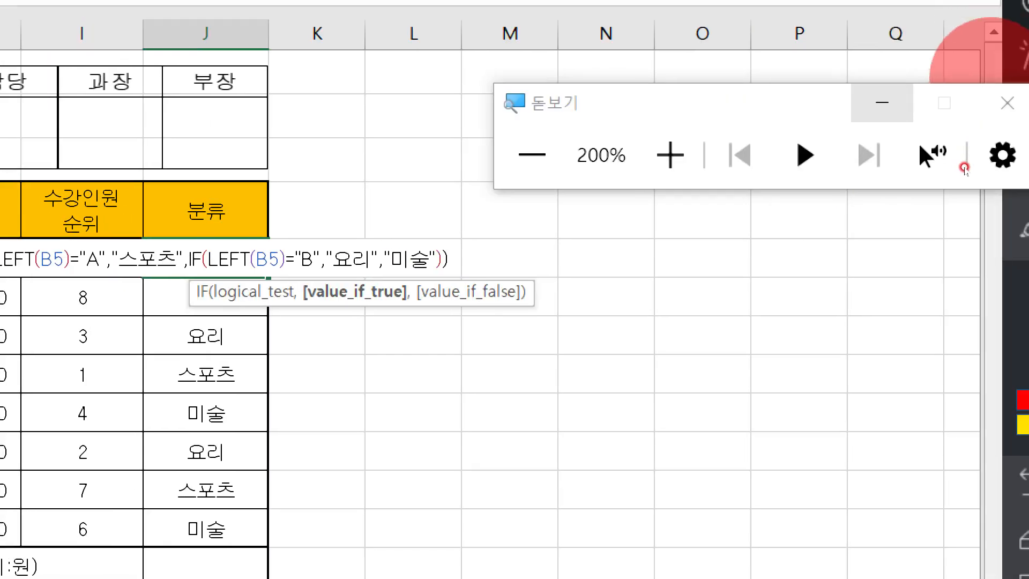
left_click(1006, 101)
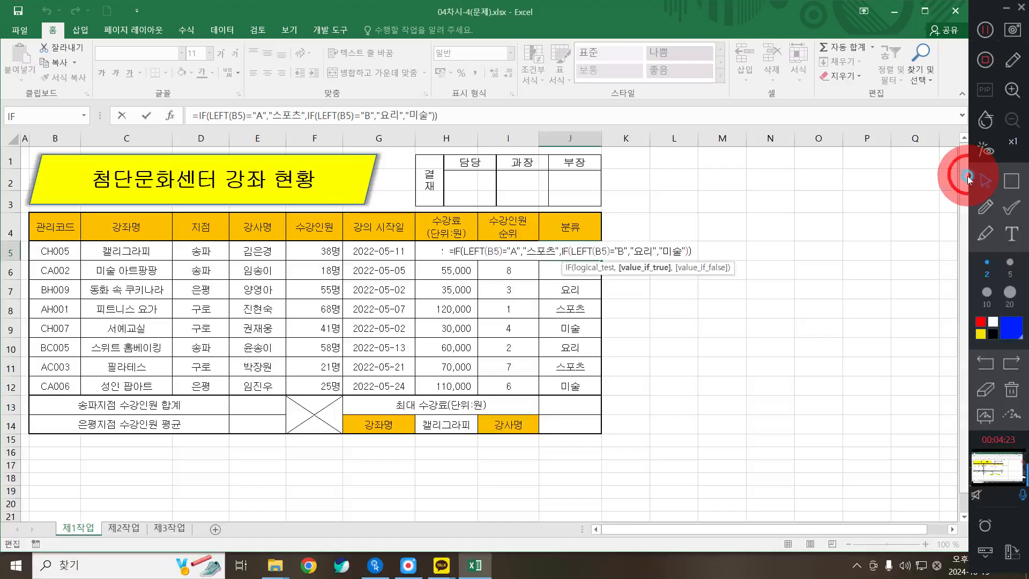
Start a DSUM formula in E13 with B4:H12 as the database range.
left_click(234, 405)
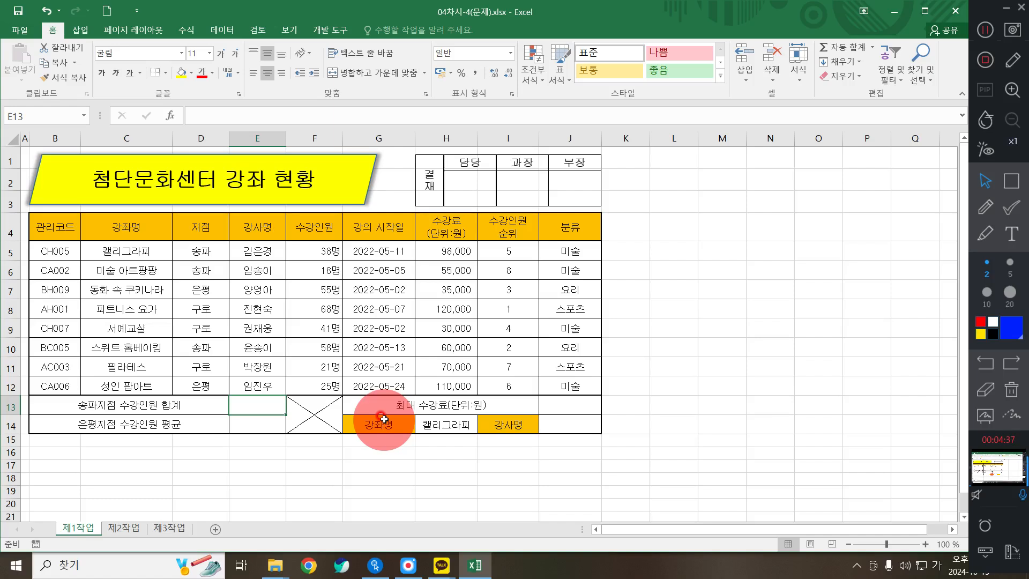
type("=")
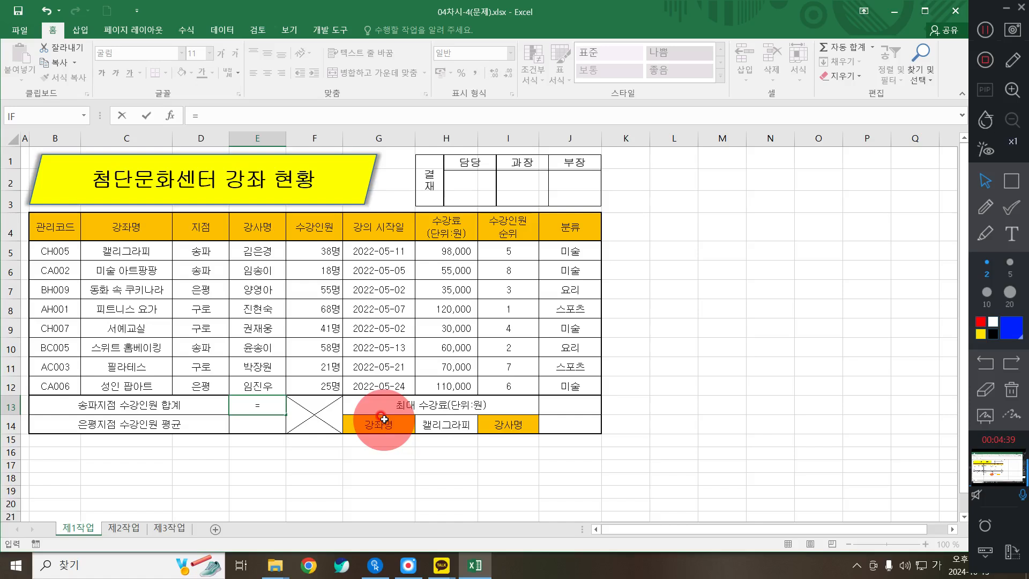
type("ㅇㄴ")
key("BackSpace")
key("BackSpace")
key("Hangul")
type("DSU")
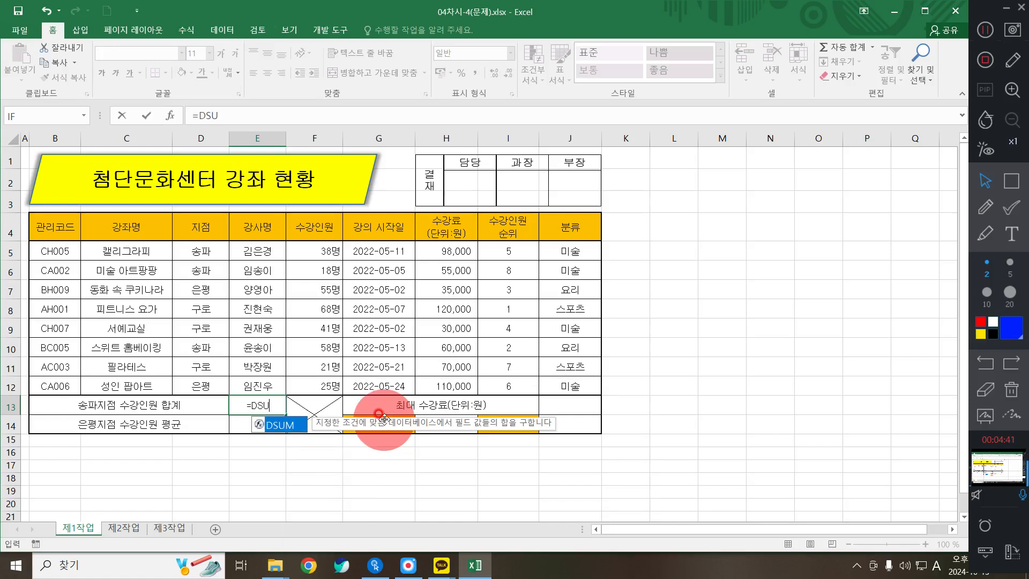
key("Tab")
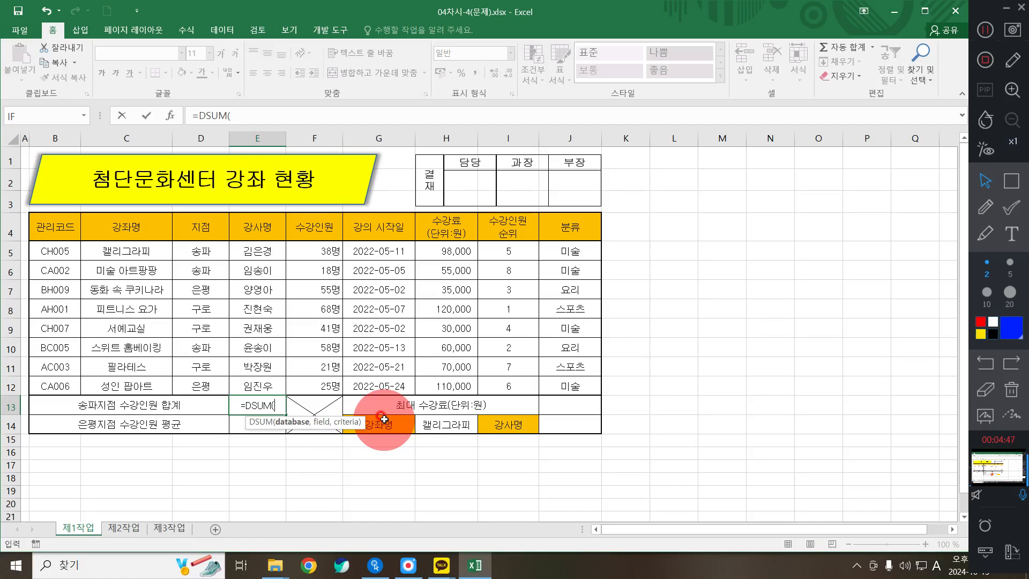
left_click_drag(56, 224, 455, 373)
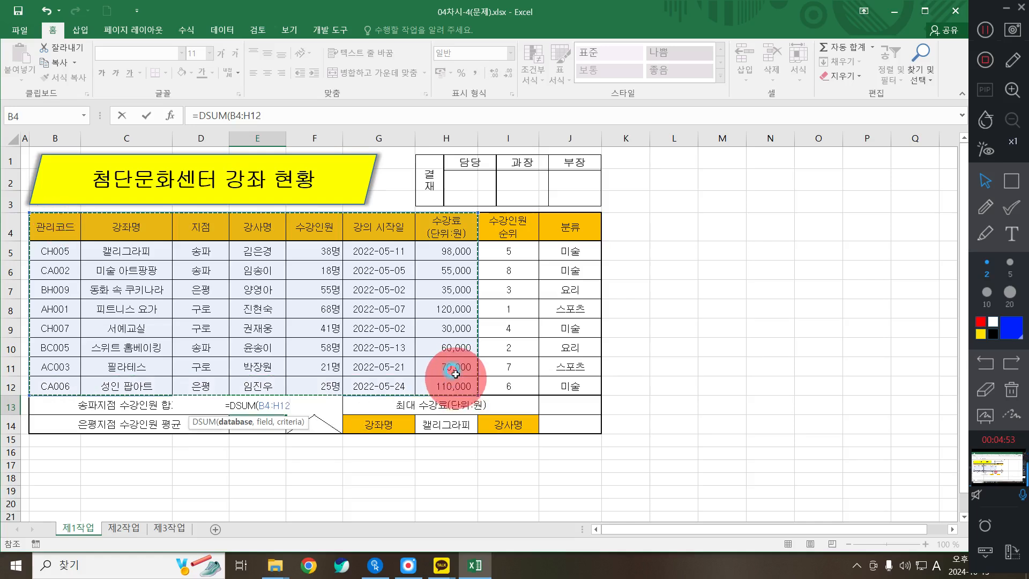
type(",")
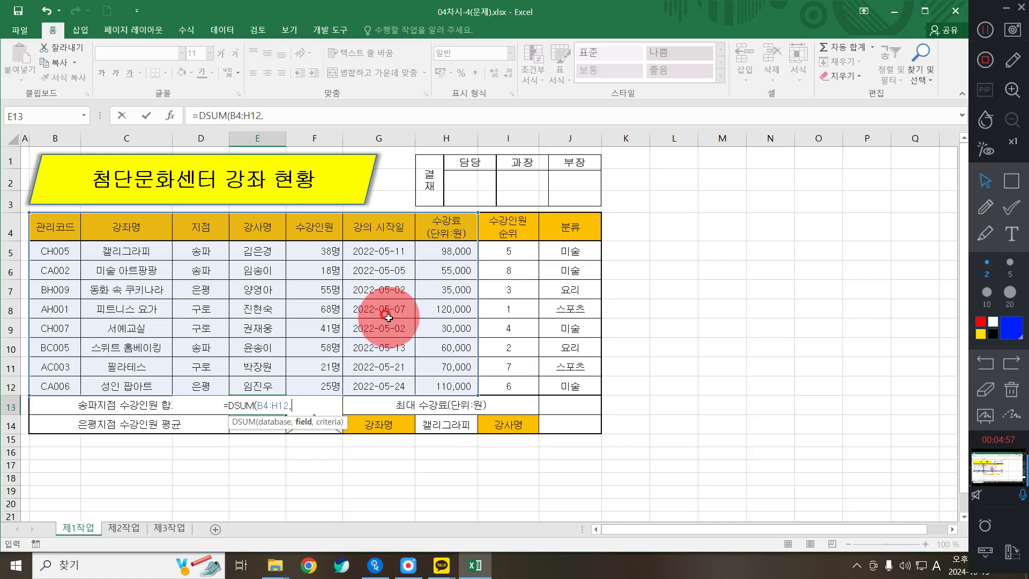
Set F4 as the field and D4:D5 as the criteria of the E13 DSUM function, closing its parenthesis.
left_click(314, 231)
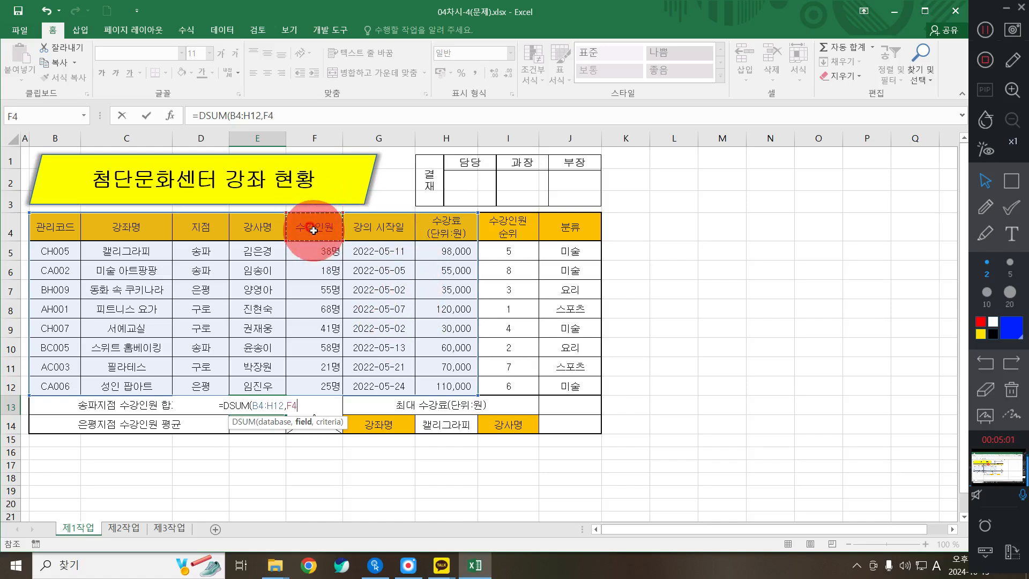
type(",")
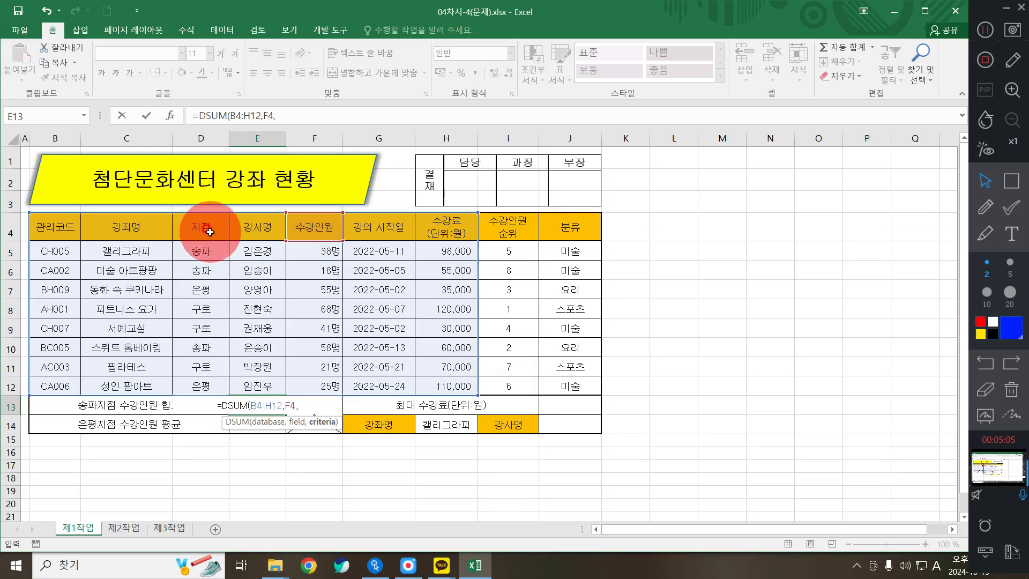
left_click_drag(207, 229, 212, 248)
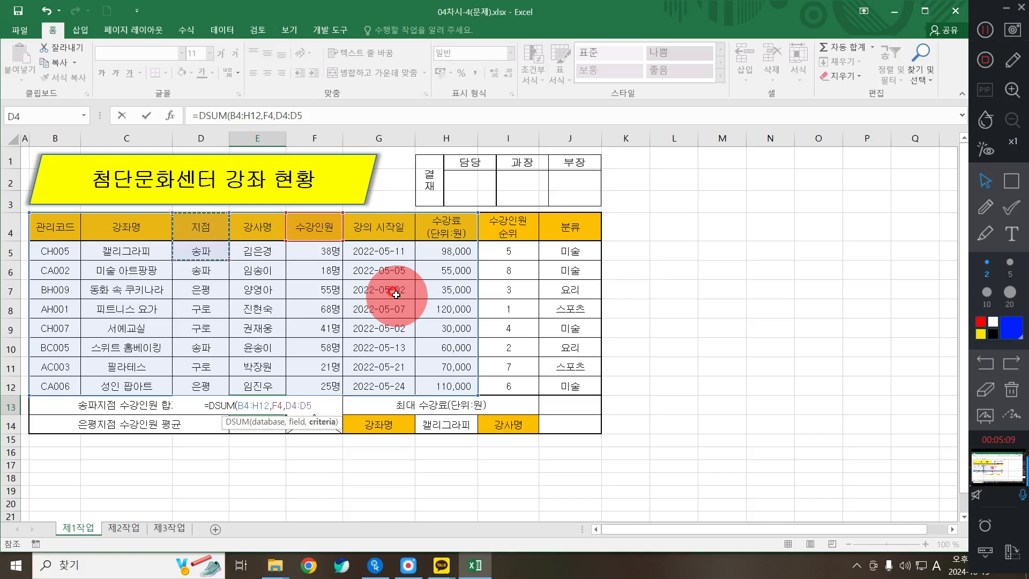
type(")")
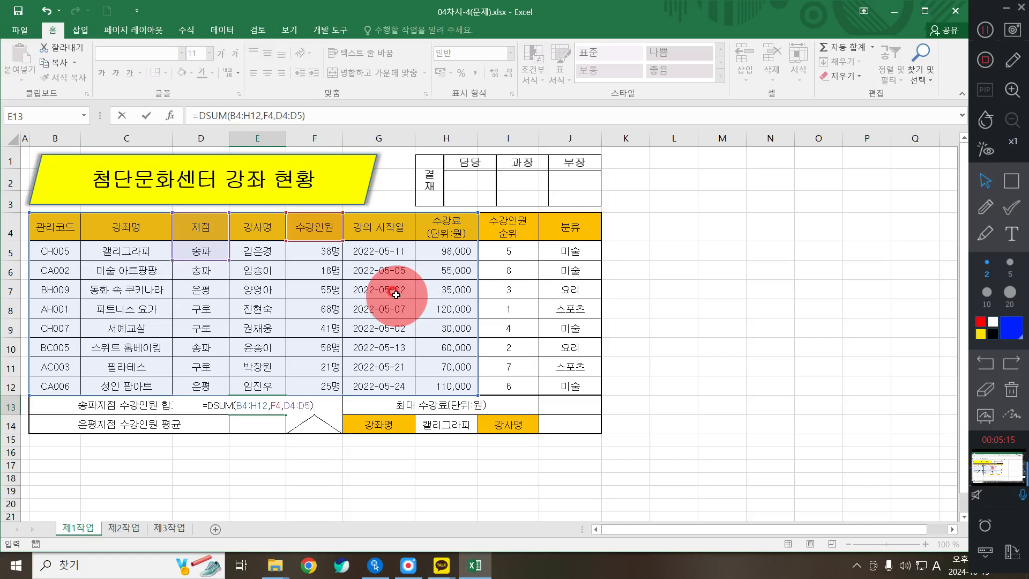
Append &"명" to the DSUM formula in E13 and commit it.
type("&\"며")
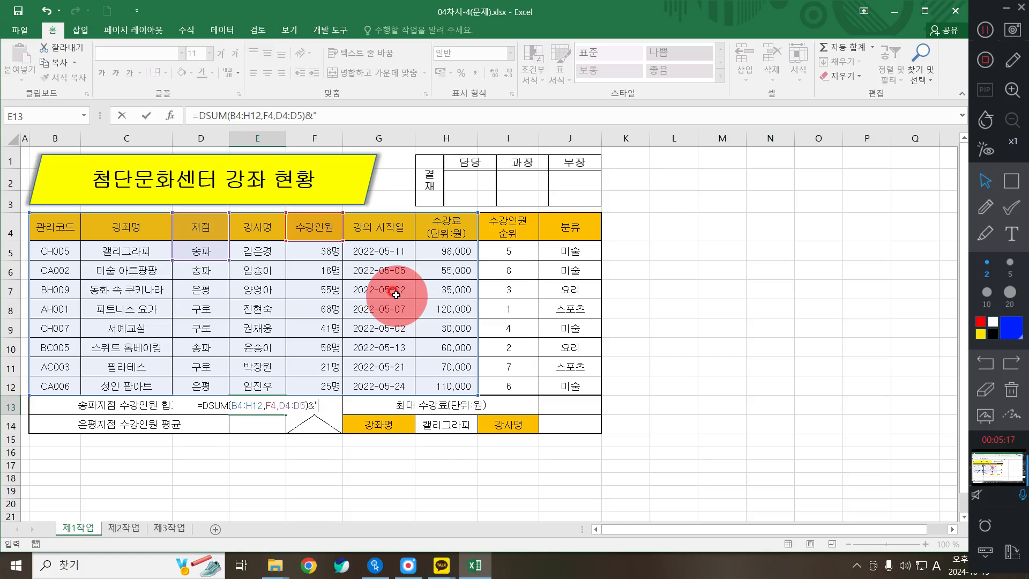
type("ㅇ\"")
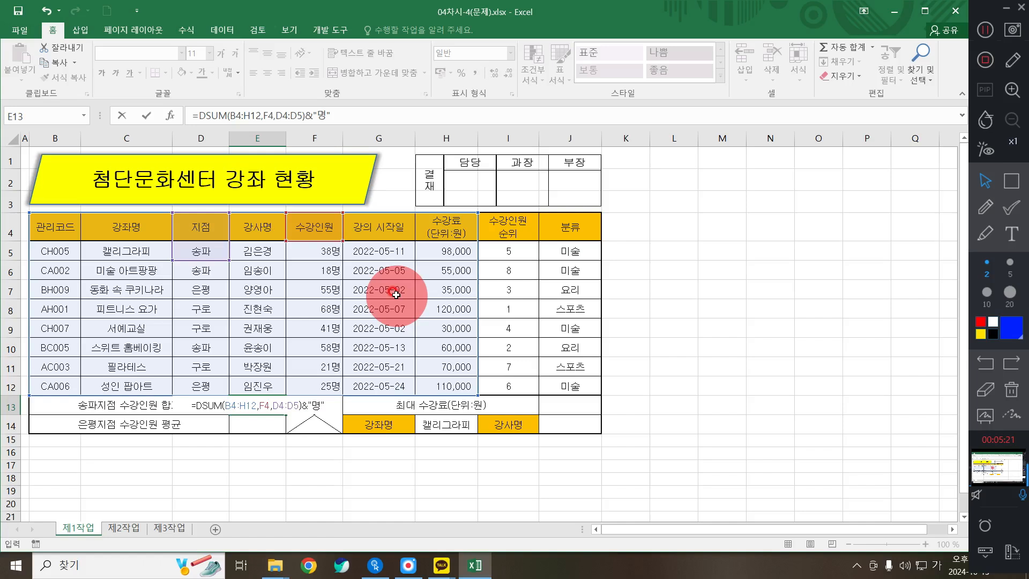
key("Return")
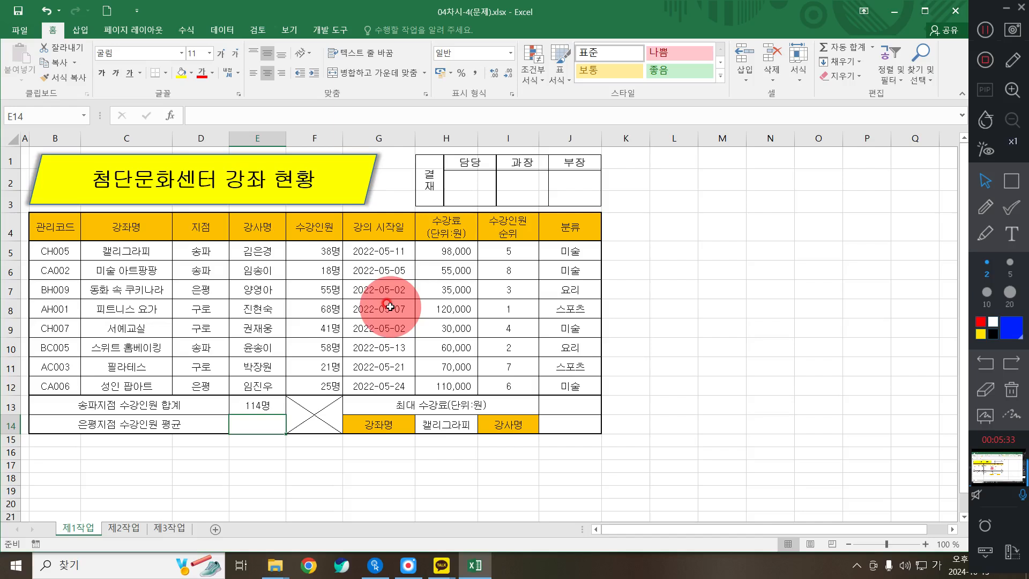
Start a SUMIF formula in E14 with the branch cells D5:D12 as the range.
type("=녀")
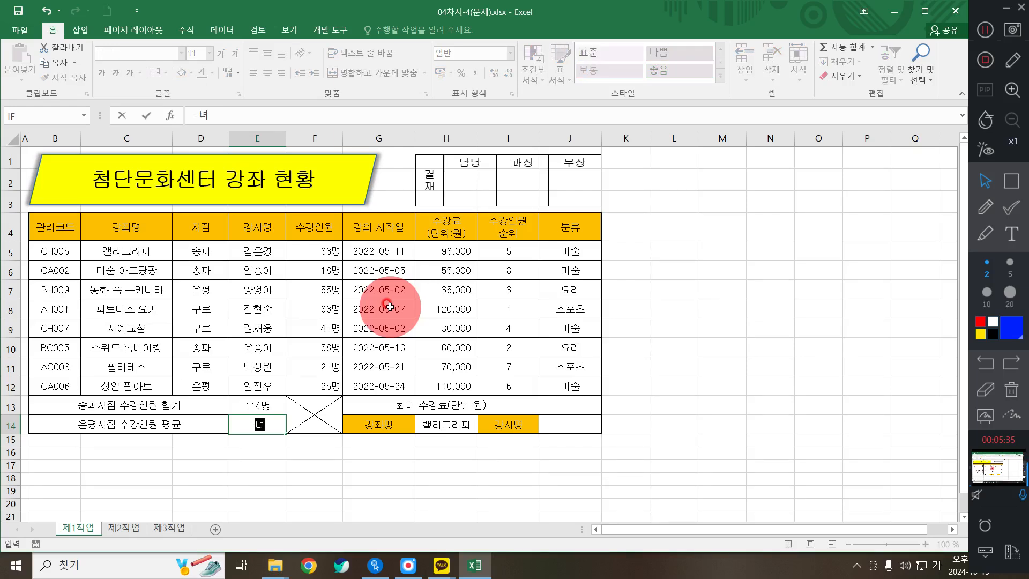
key("BackSpace")
key("BackSpace")
key("Hangul")
type("SUM(")
key("BackSpace")
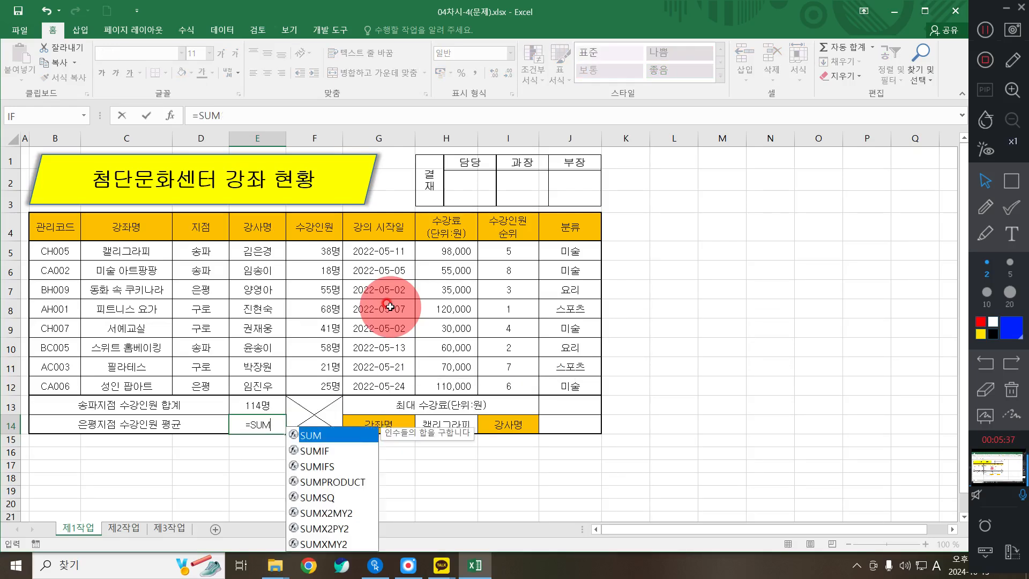
type("IF(")
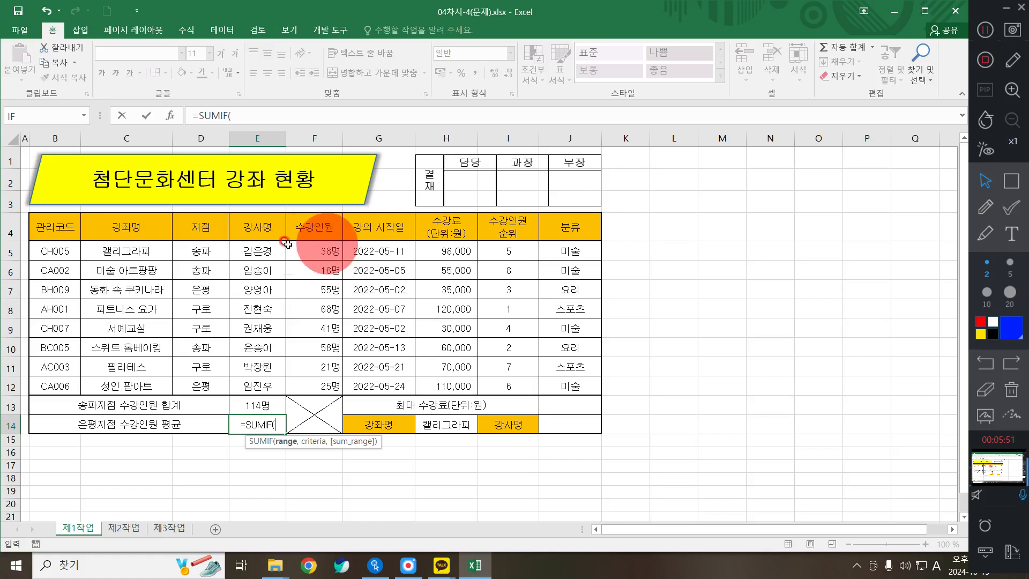
left_click_drag(194, 250, 213, 384)
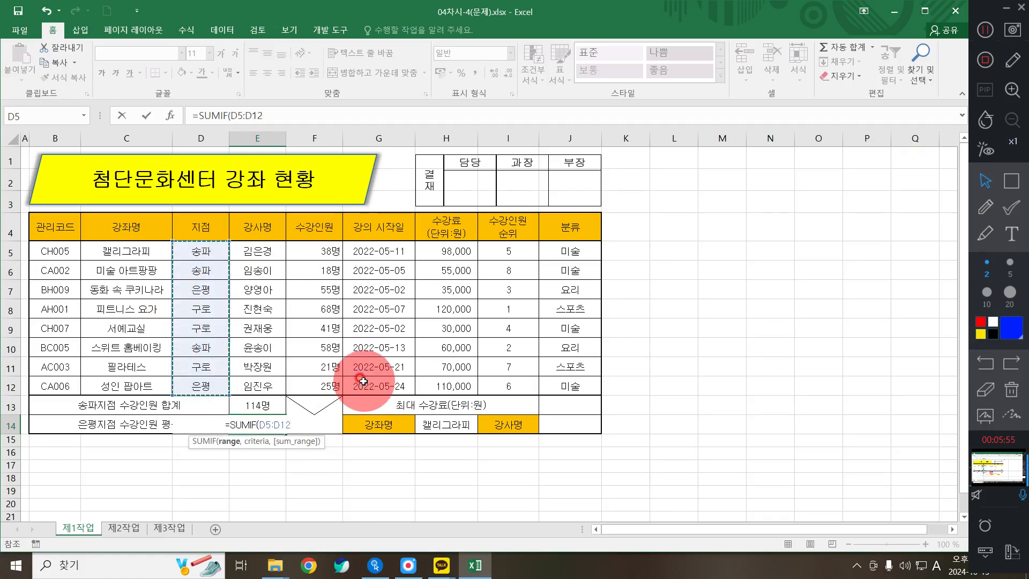
type(",")
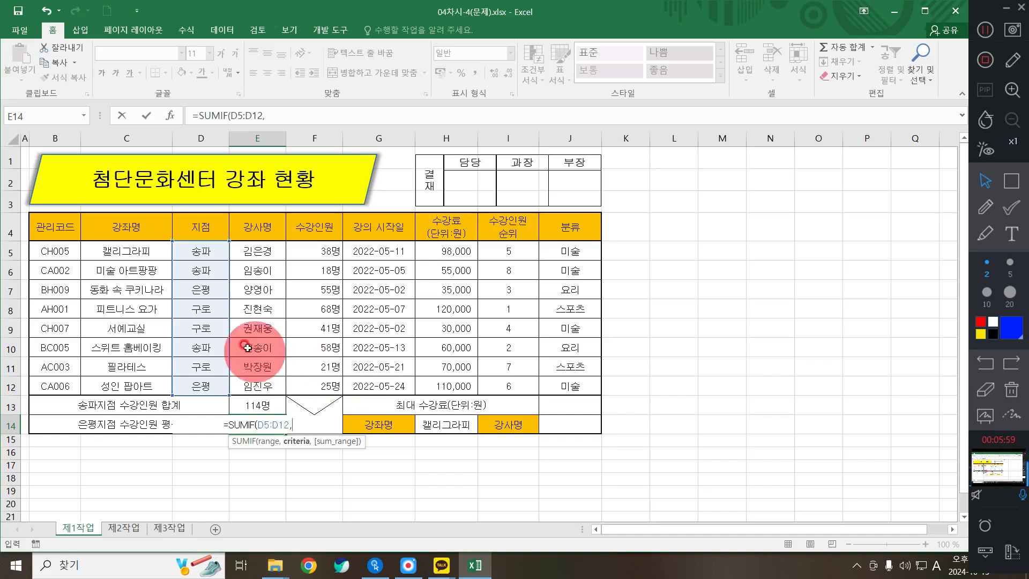
Set D7 as the criteria and F5:F12 as the sum range of the E14 SUMIF function, closing its parenthesis.
left_click(201, 294)
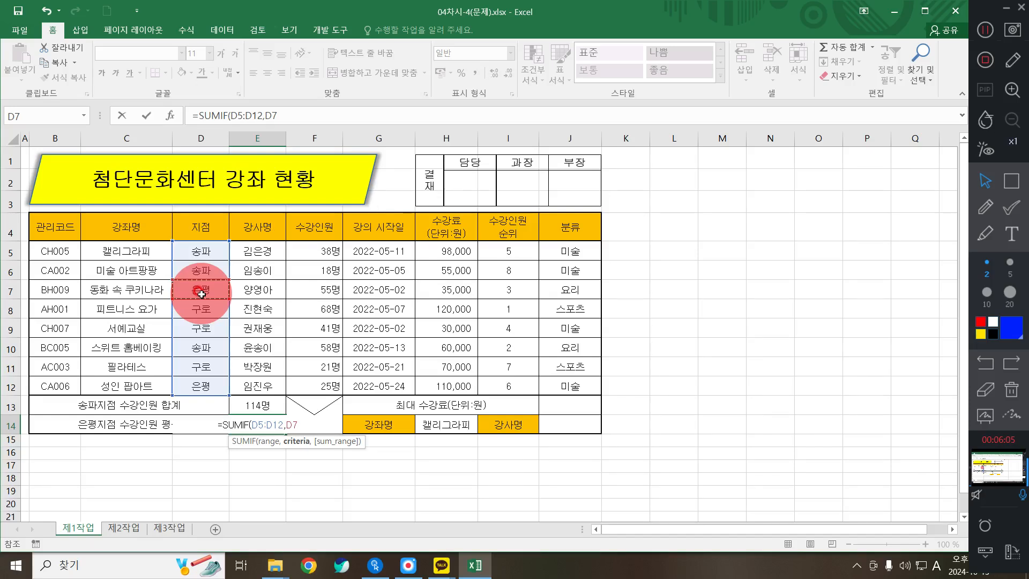
type(",")
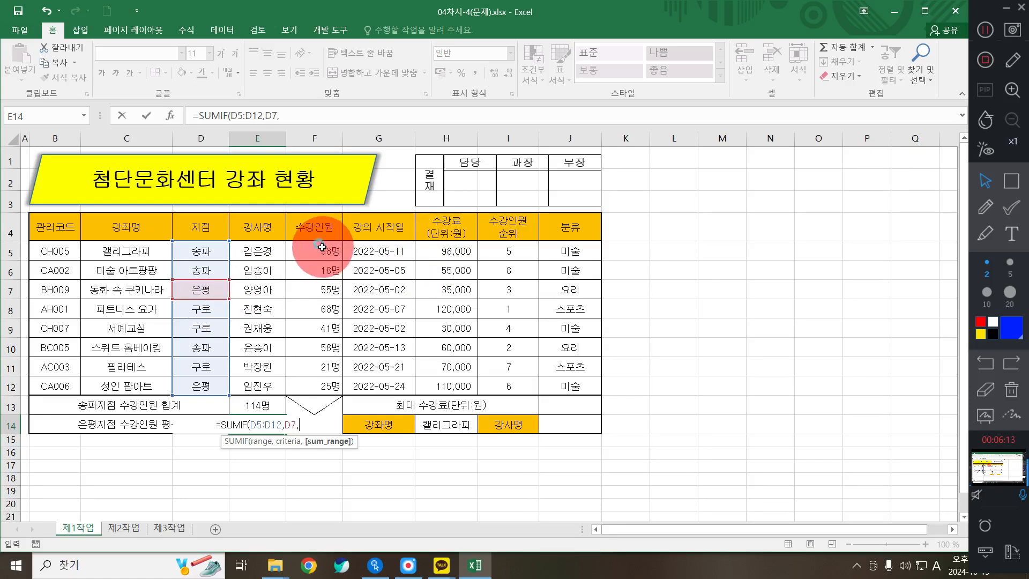
left_click_drag(321, 248, 331, 381)
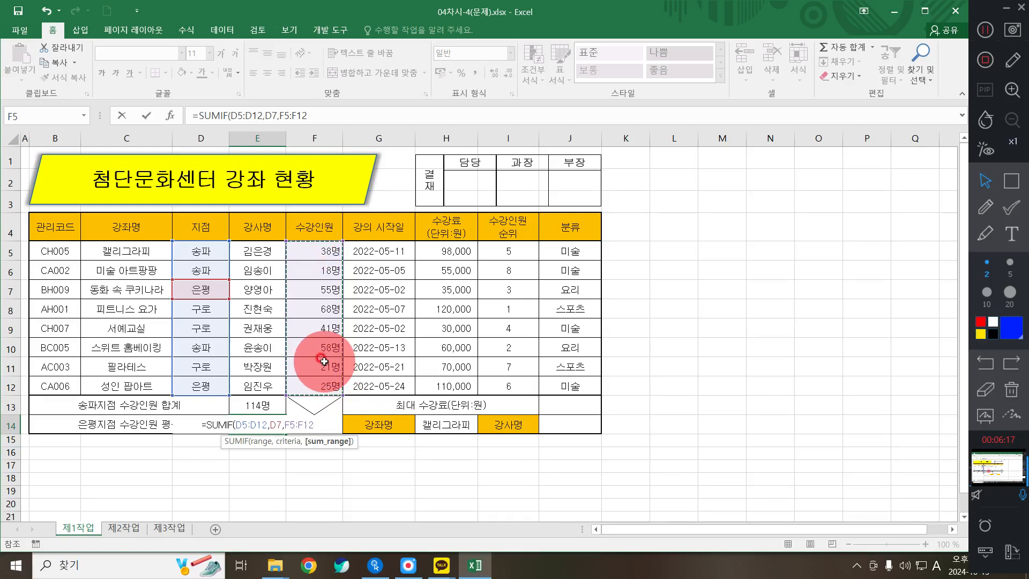
type(")")
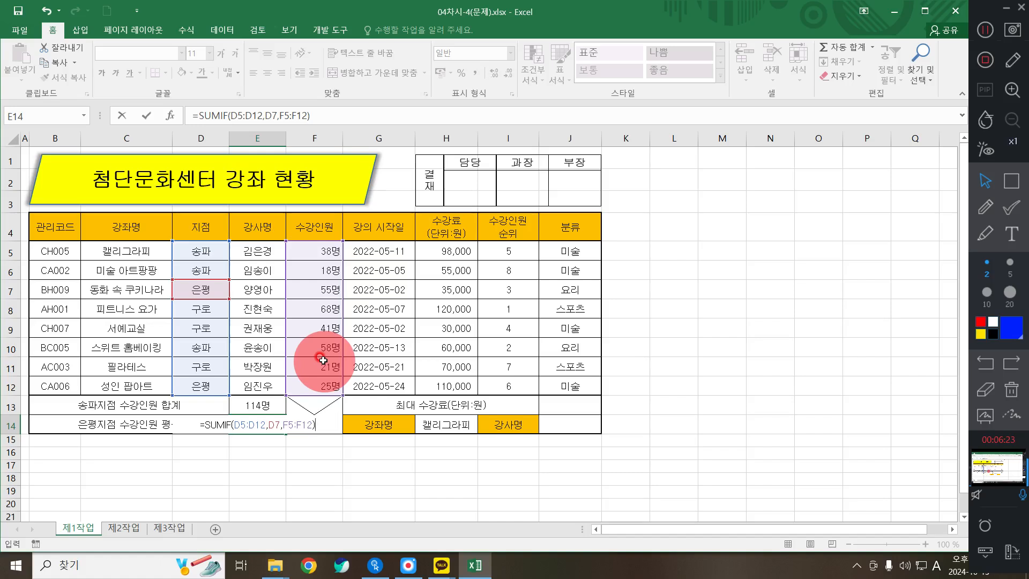
Append a division by a COUNTIF function to the SUMIF formula in E14.
type("/COU")
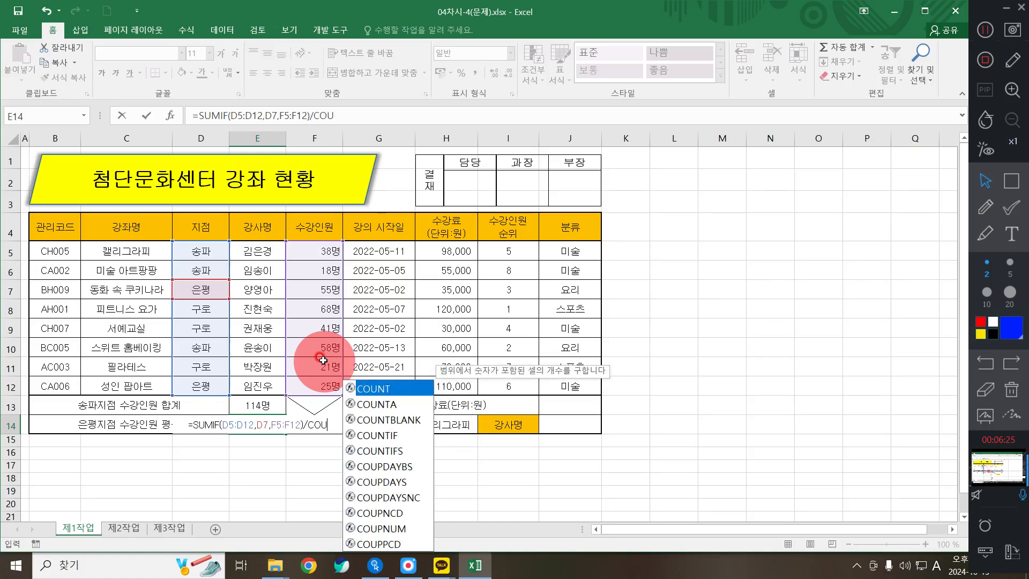
key("Down")
key("Down")
key("Down")
key("Tab")
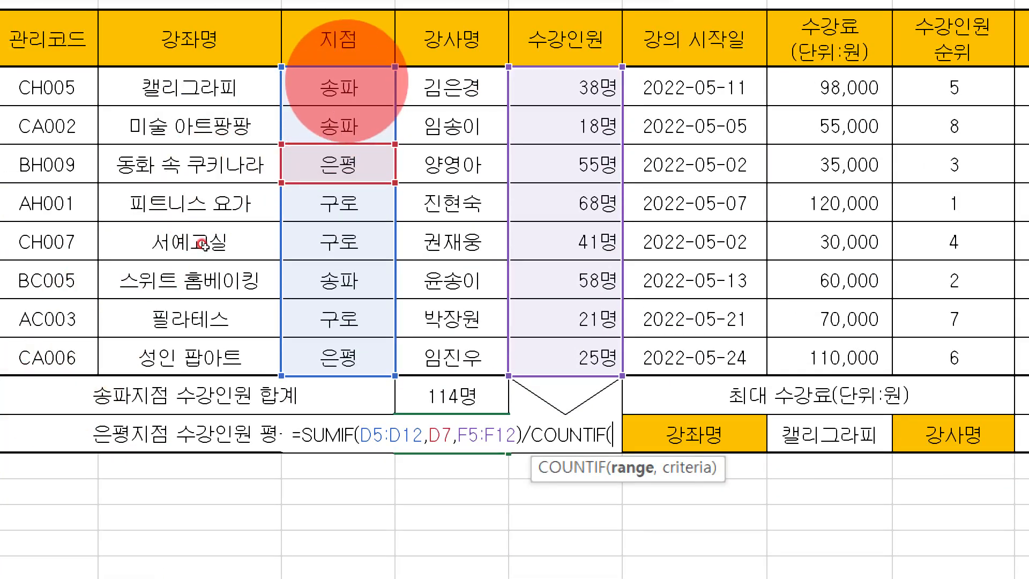
Set D5:D12 as the range and D7 as the criteria of the E14 COUNTIF function, then close and commit the formula.
left_click_drag(343, 83, 351, 351)
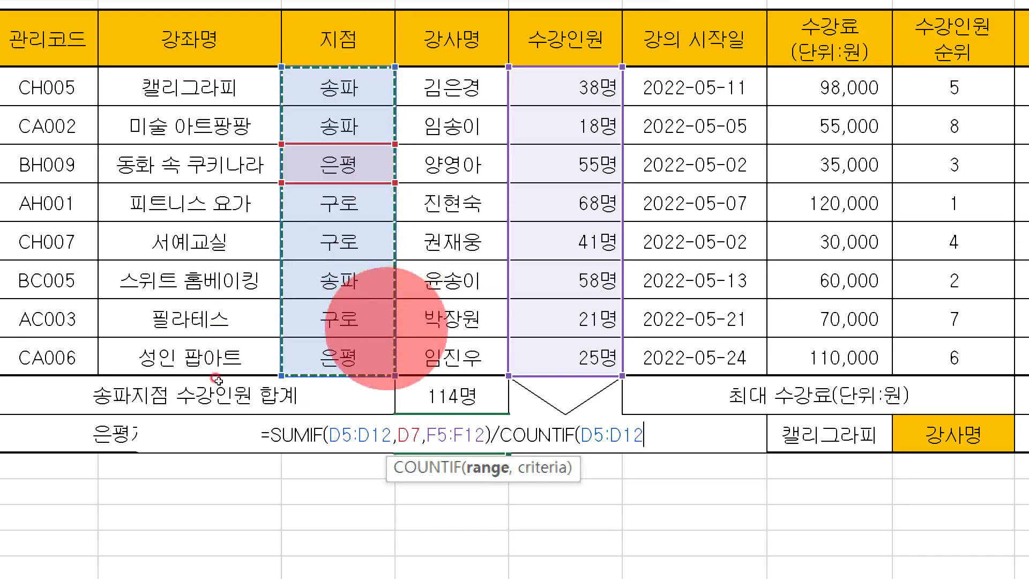
type(",")
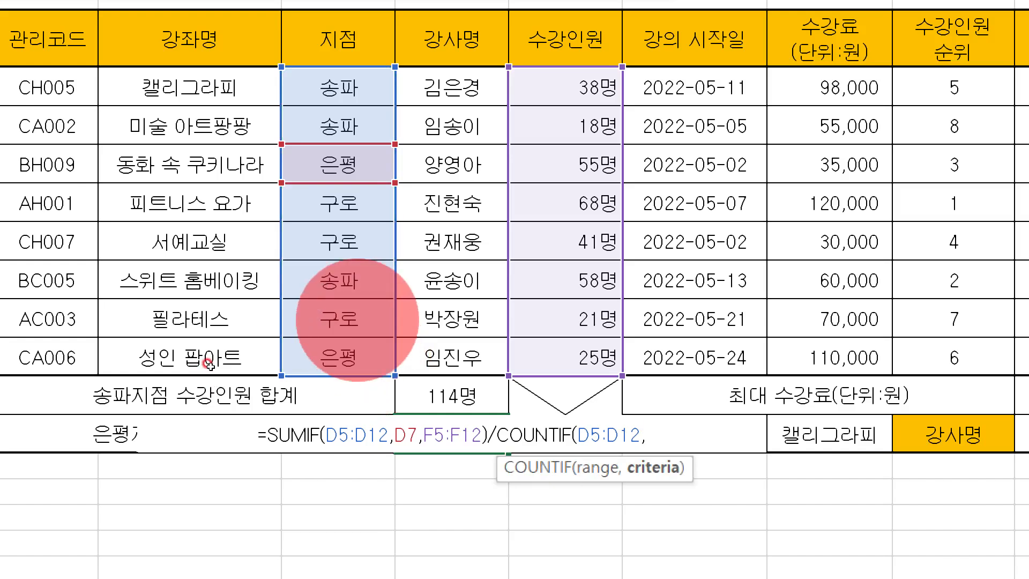
left_click(299, 170)
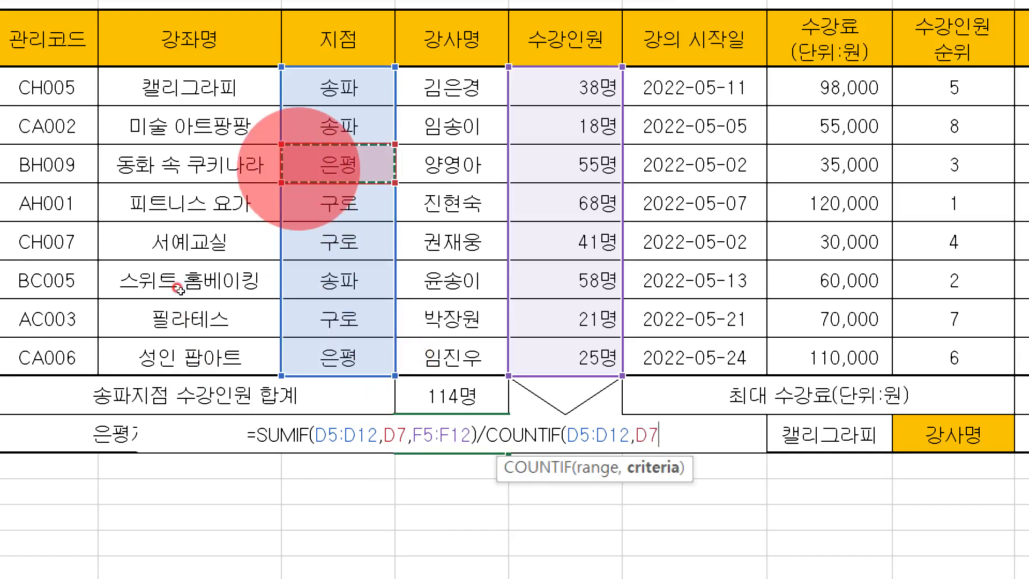
type(")")
key("Return")
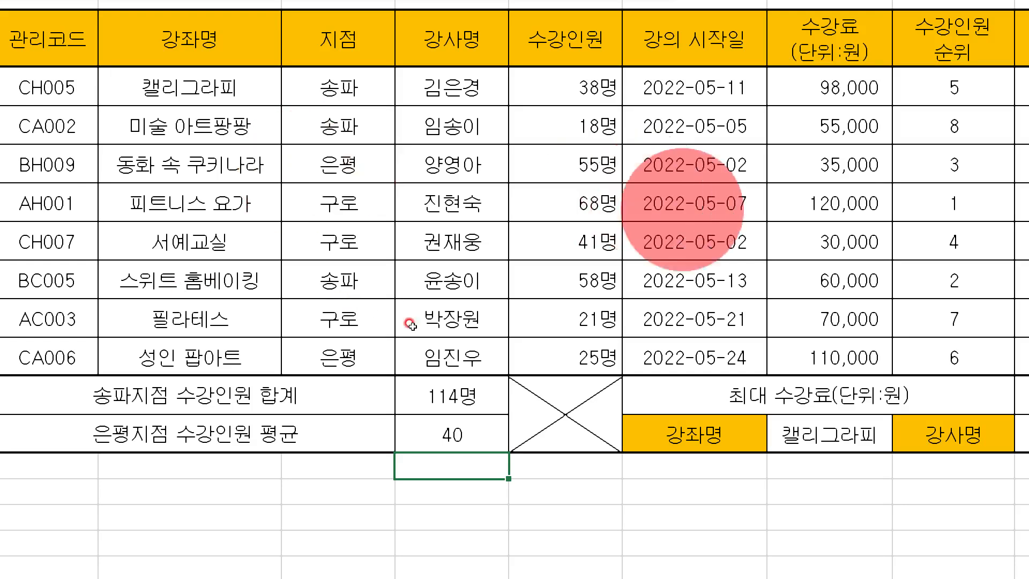
Enter a MAX formula in J13 that returns the highest course fee from the 수강료 range H5:H12.
left_click(820, 386)
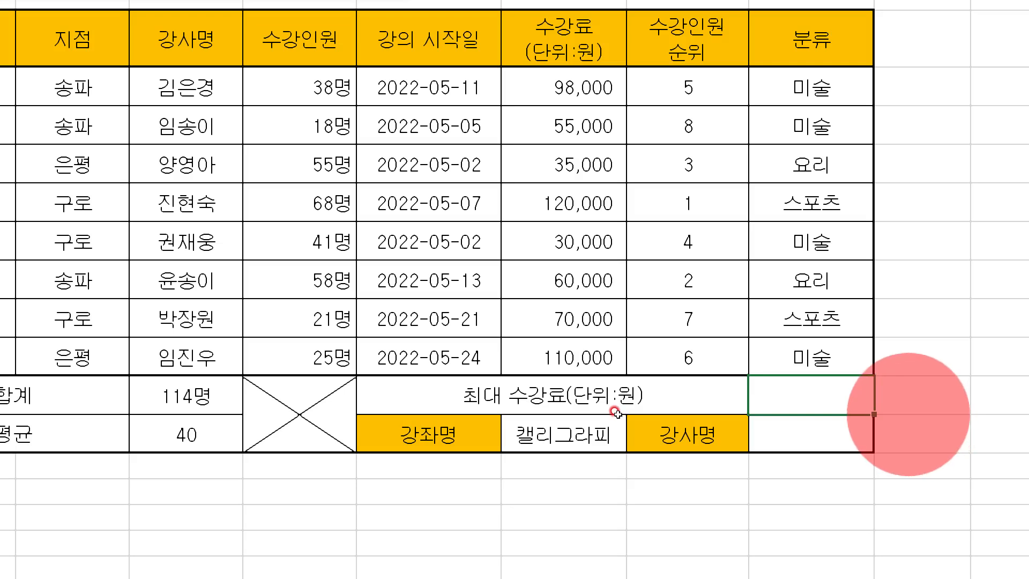
type("=max(")
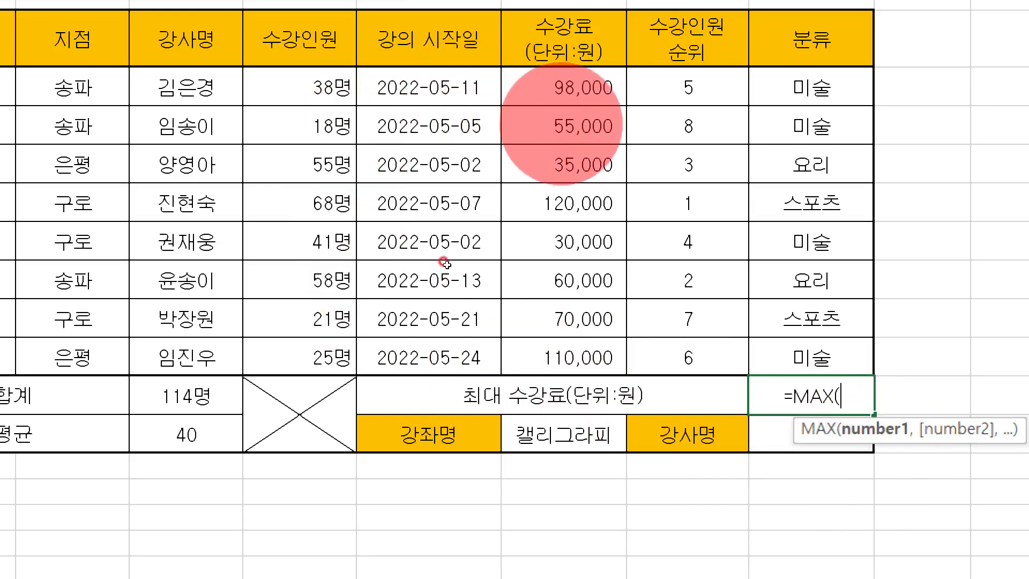
left_click_drag(571, 92, 599, 357)
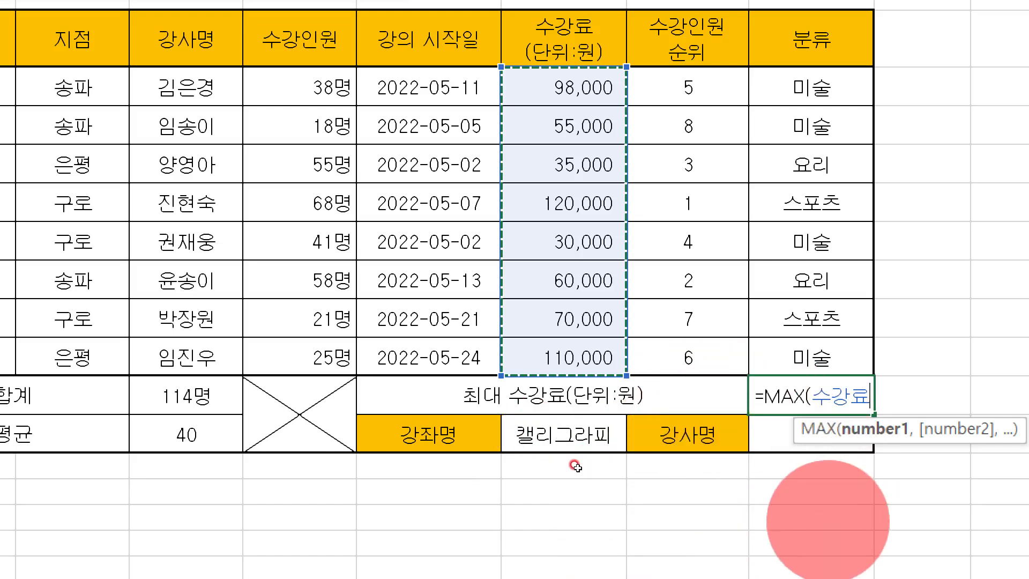
type(")")
key("Return")
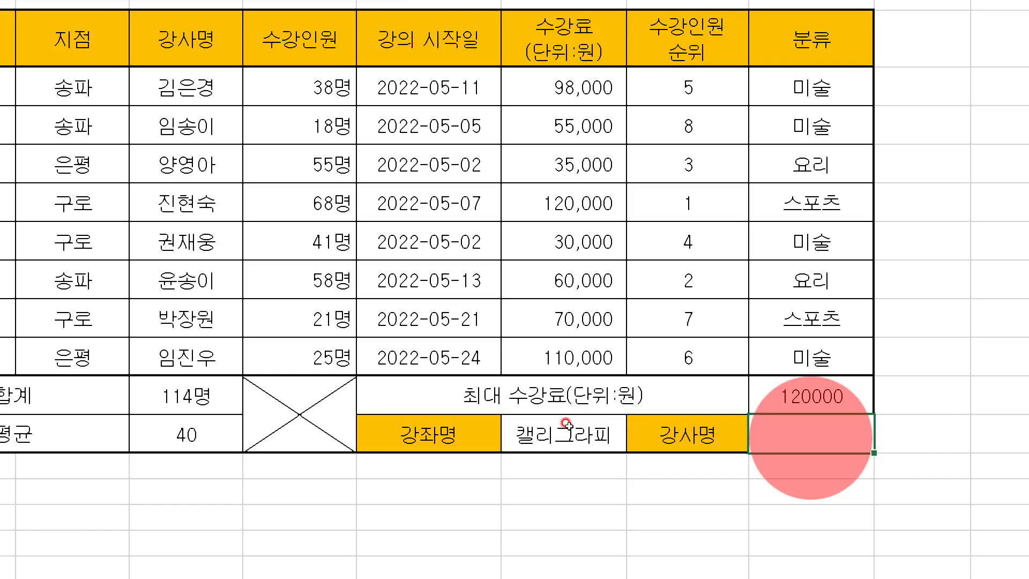
Start a VLOOKUP formula in J14 with the course name cell H14 as the lookup value.
type("vlo")
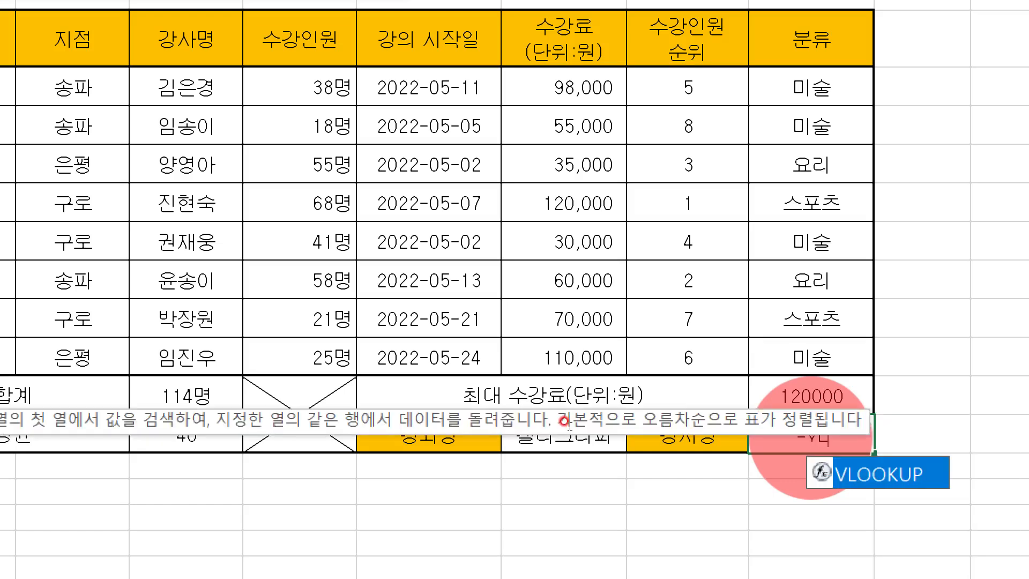
key("Tab")
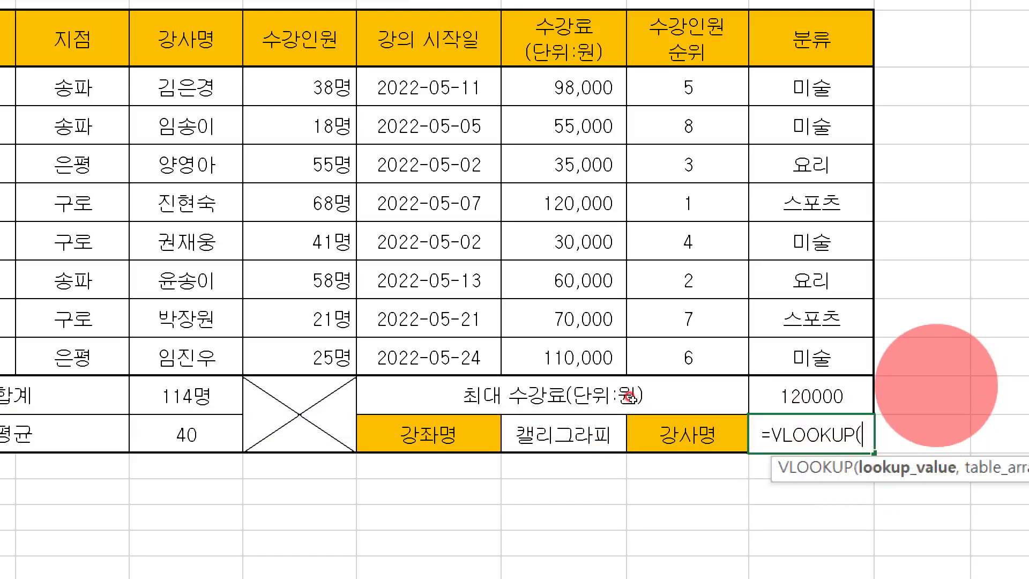
left_click(561, 435)
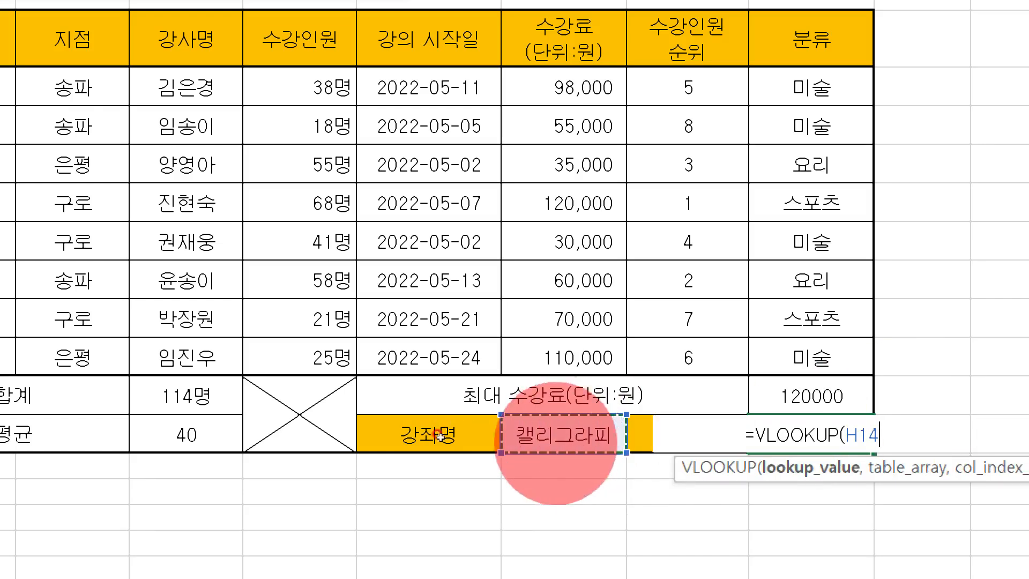
scroll(277, 324, "left", 2)
scroll(277, 324, "right", 3)
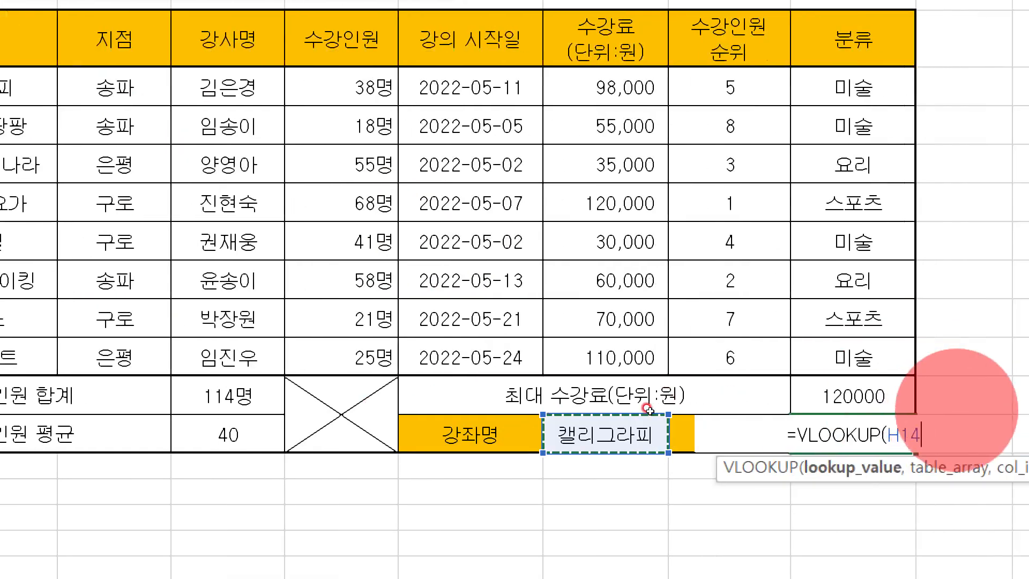
type(",")
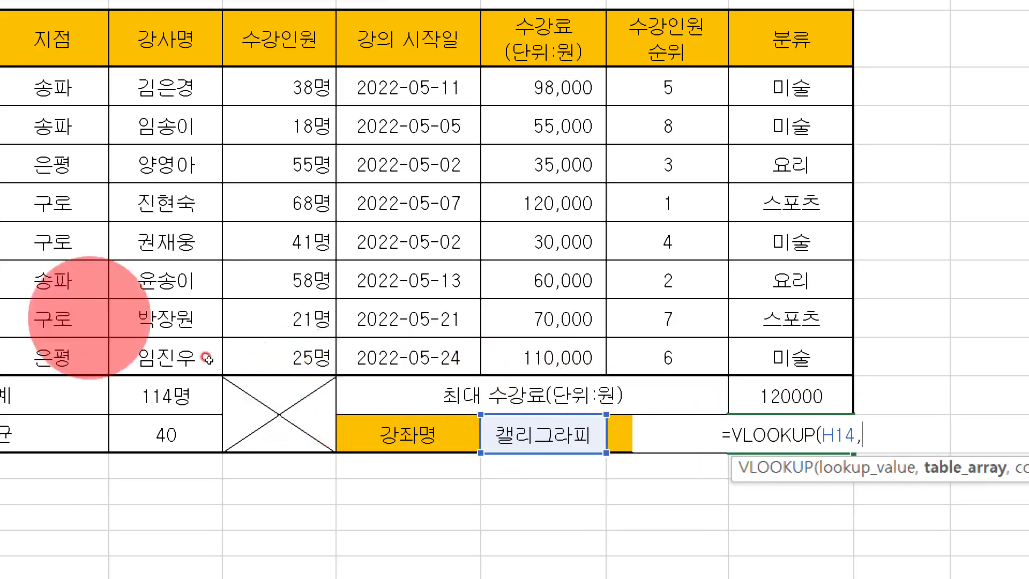
Complete the J14 VLOOKUP with table range C5:H12, column index 3 and exact match 0, and commit it.
scroll(110, 270, "left", 2)
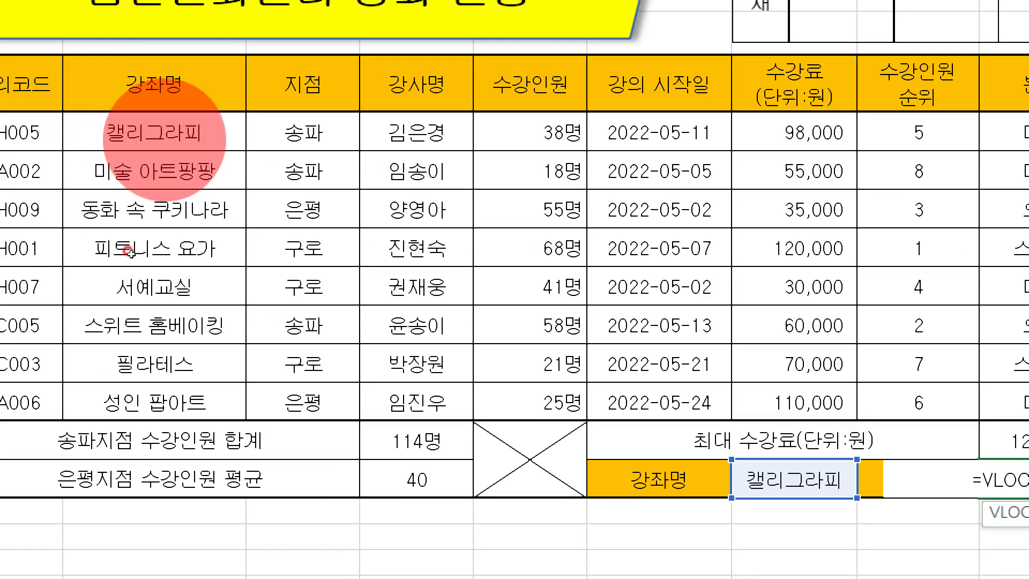
left_click_drag(165, 141, 792, 402)
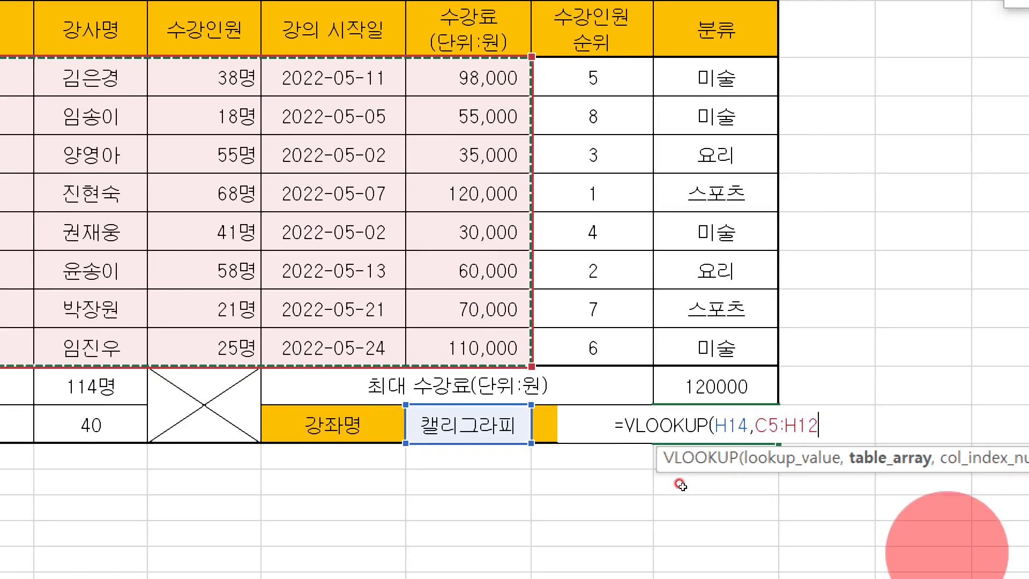
type(",")
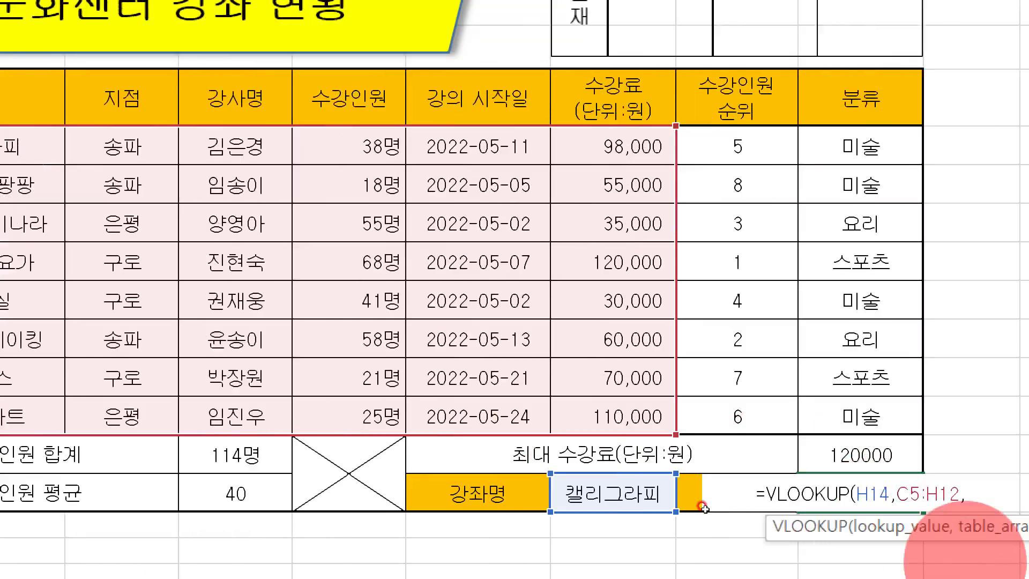
type("3,")
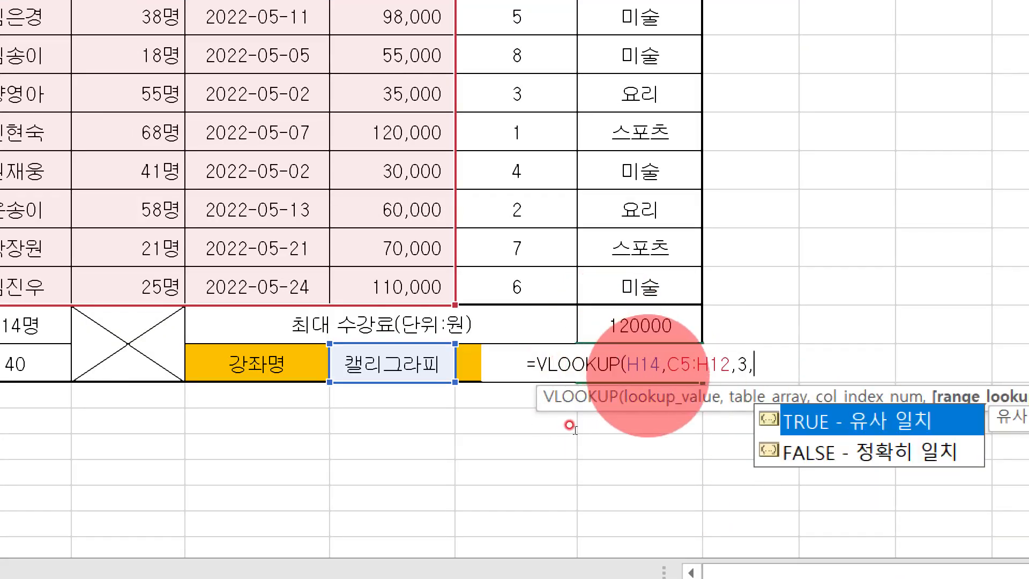
type("0")
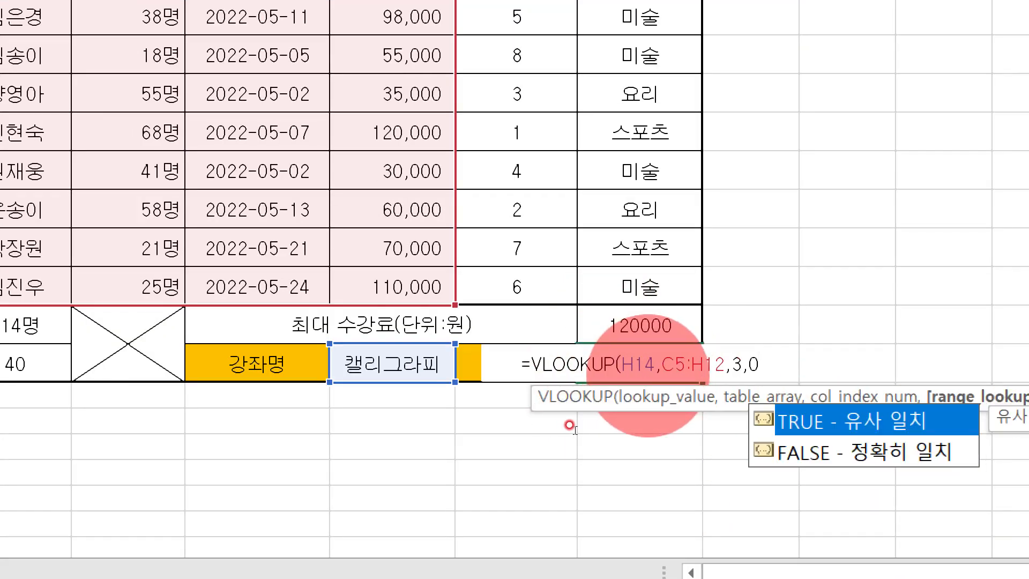
type(")")
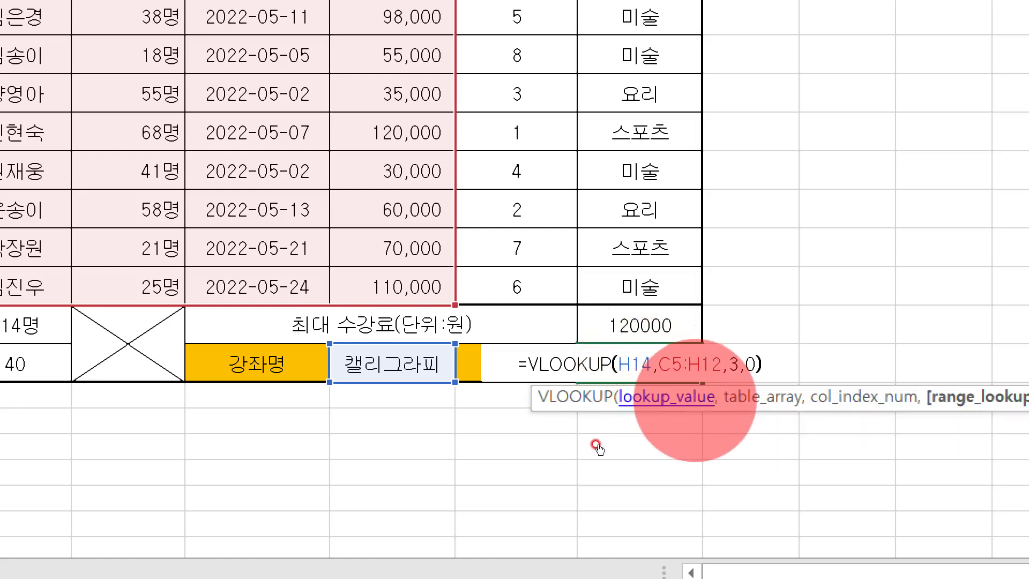
key("Return")
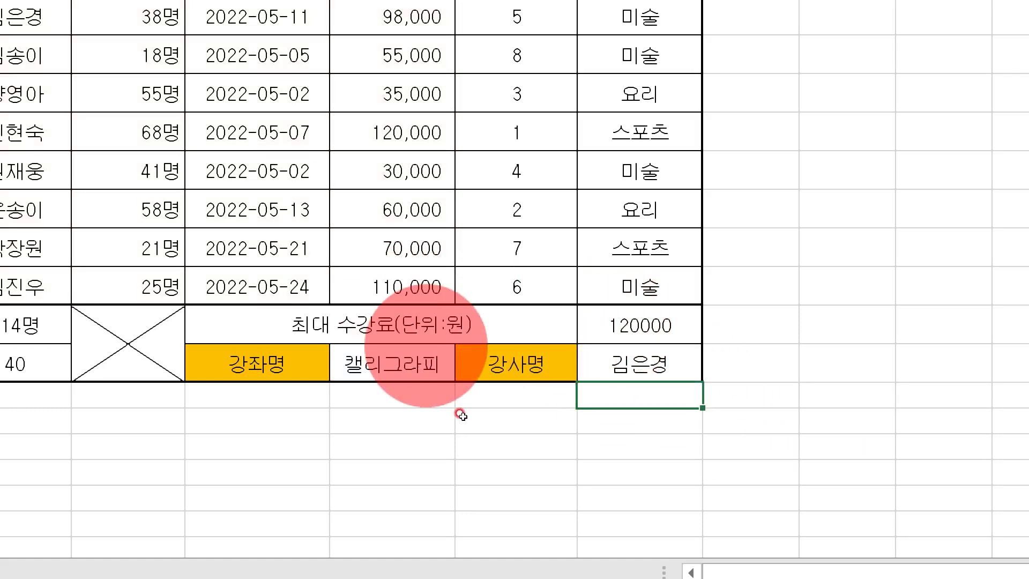
Choose 성인 팝아트 as the course name in H14 to test the instructor lookup.
left_click(425, 375)
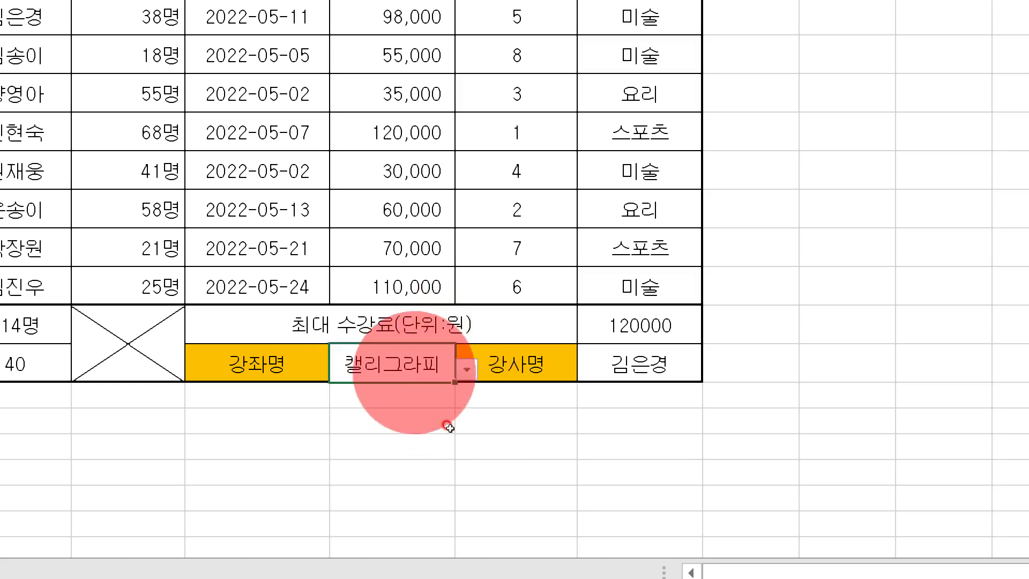
left_click(467, 368)
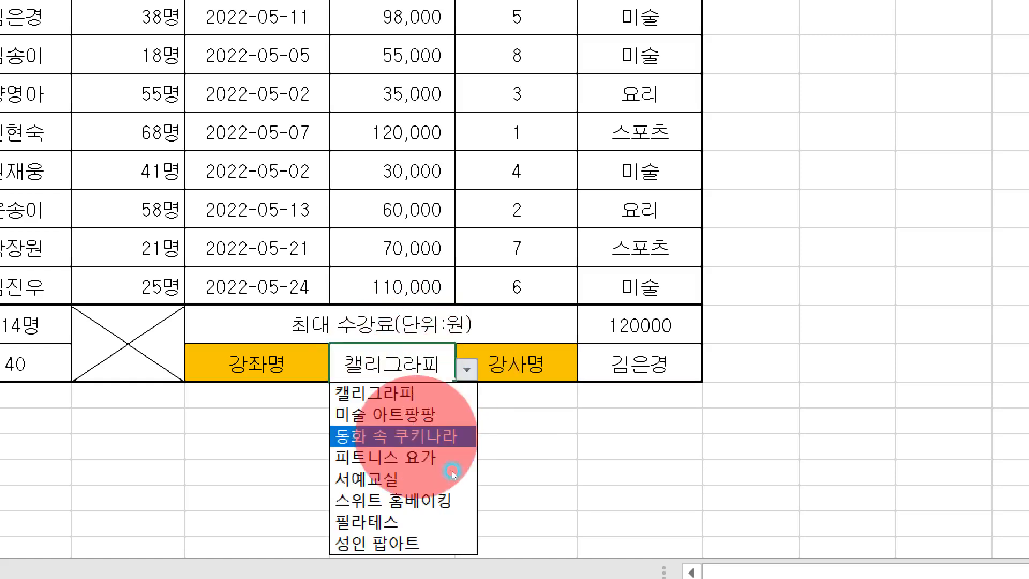
left_click(424, 543)
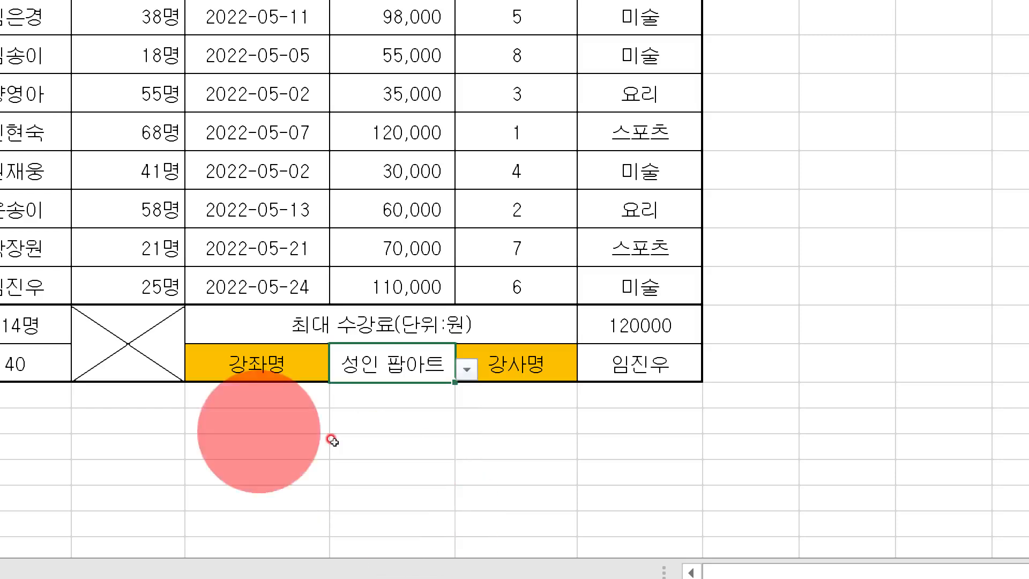
Set the course name in H14 back to 캘리그라피 and leave the cell.
scroll(268, 401, "left", 2)
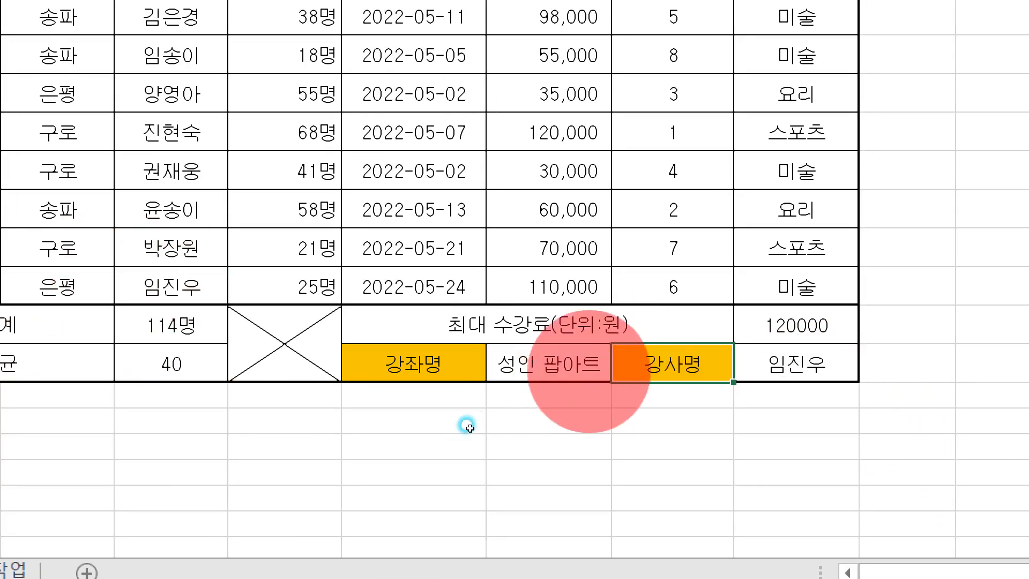
left_click(637, 378)
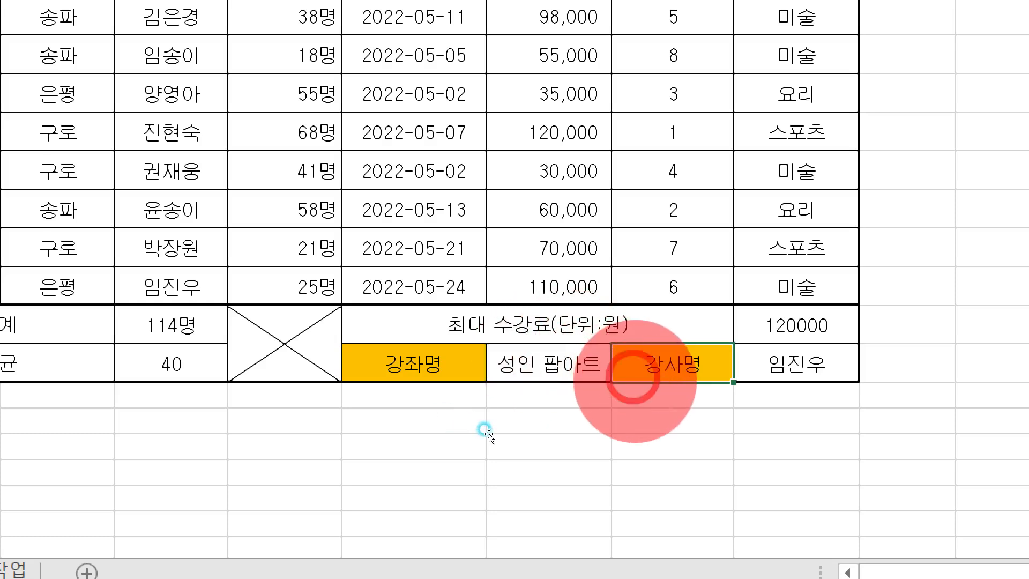
left_click(601, 362)
left_click(630, 377)
left_click(594, 395)
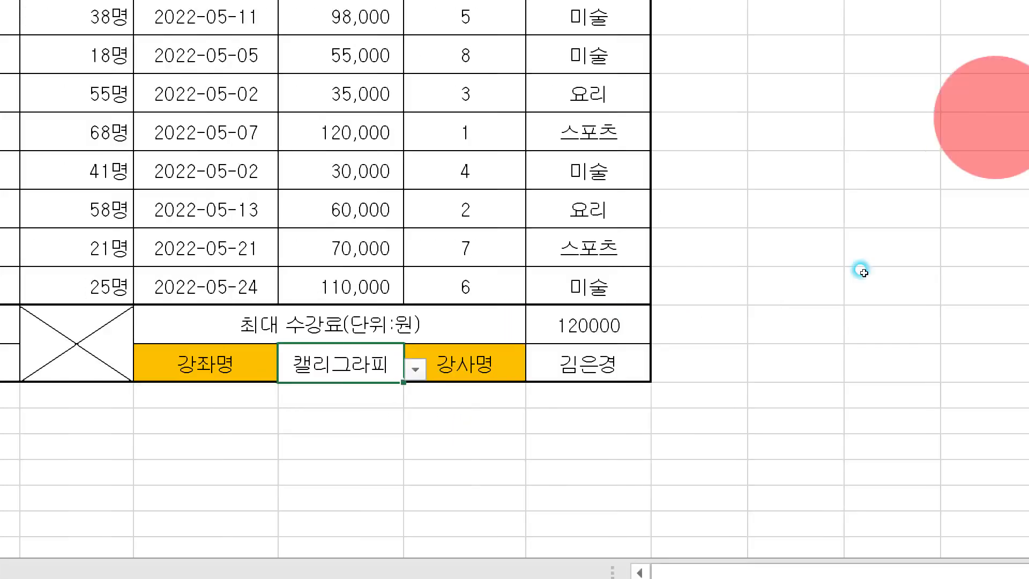
left_click(913, 79)
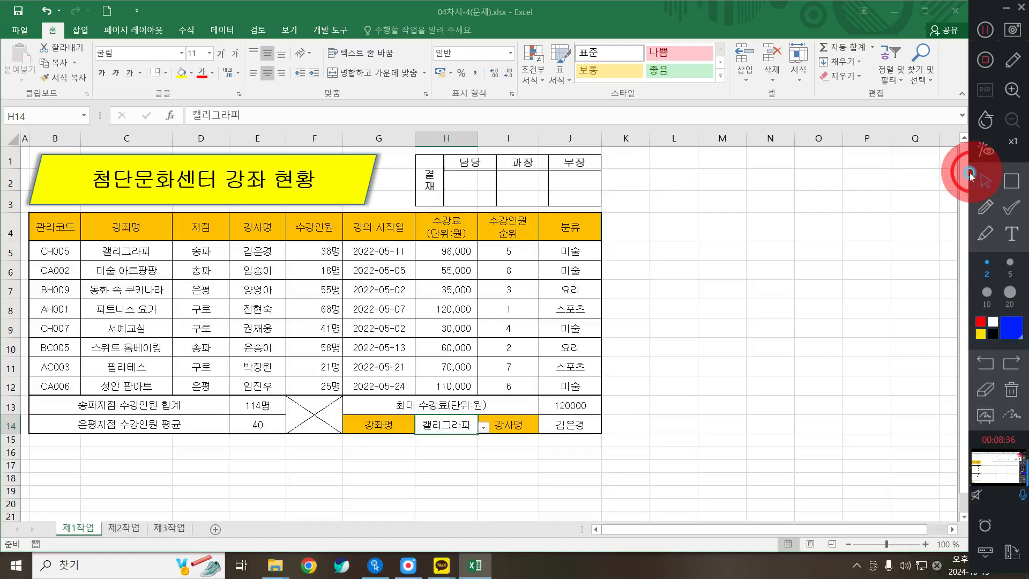
left_click(607, 341)
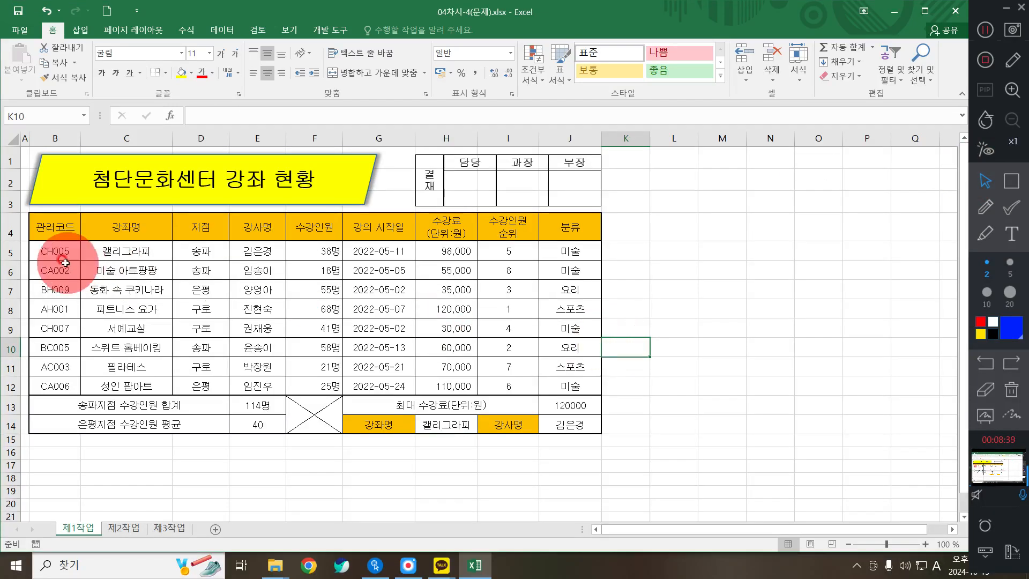
Start a new conditional formatting rule for B5:H12 with the formula-based rule type, moving the dialog clear of the table.
left_click_drag(54, 250, 458, 382)
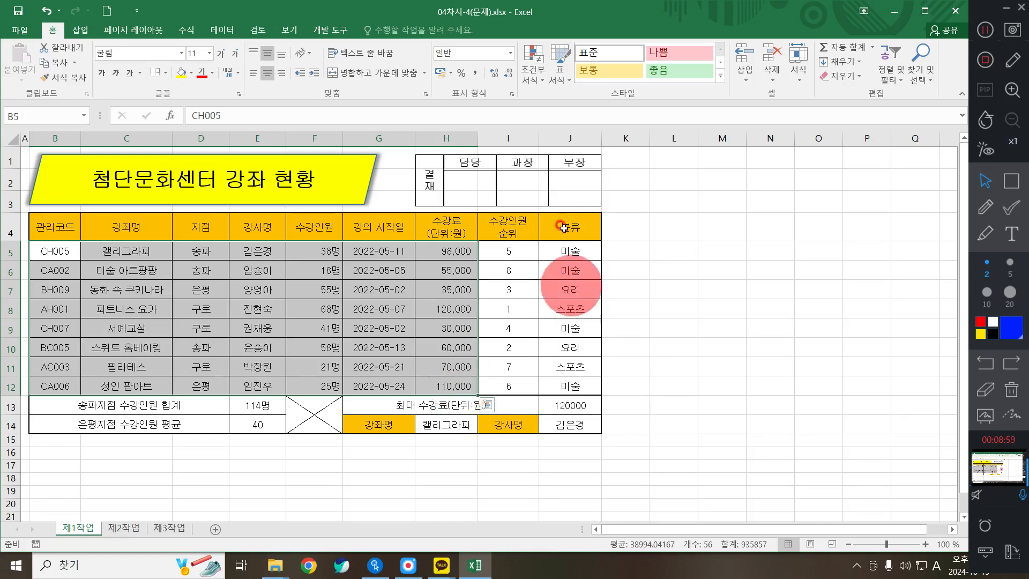
left_click(534, 60)
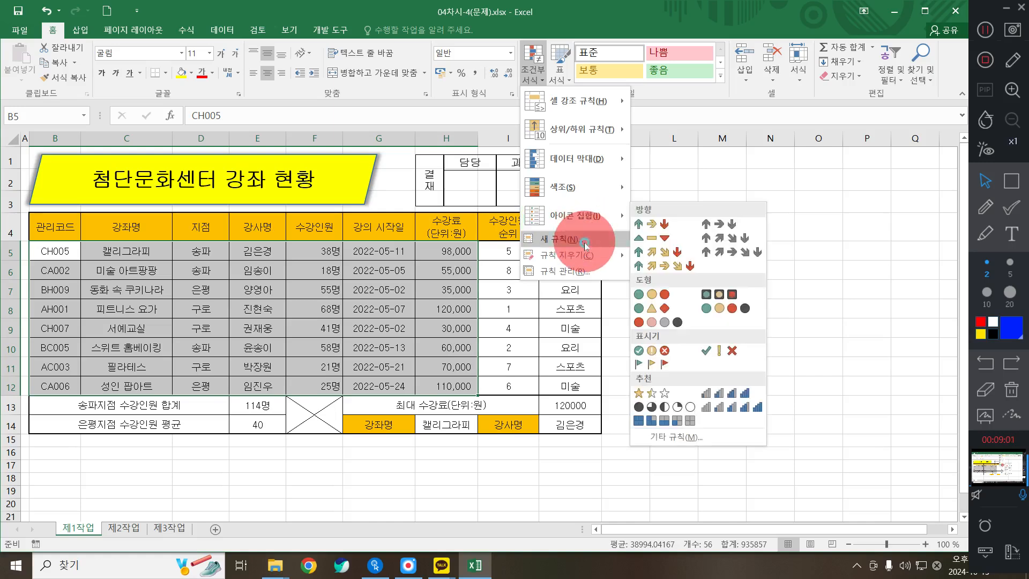
left_click(589, 240)
left_click(549, 189)
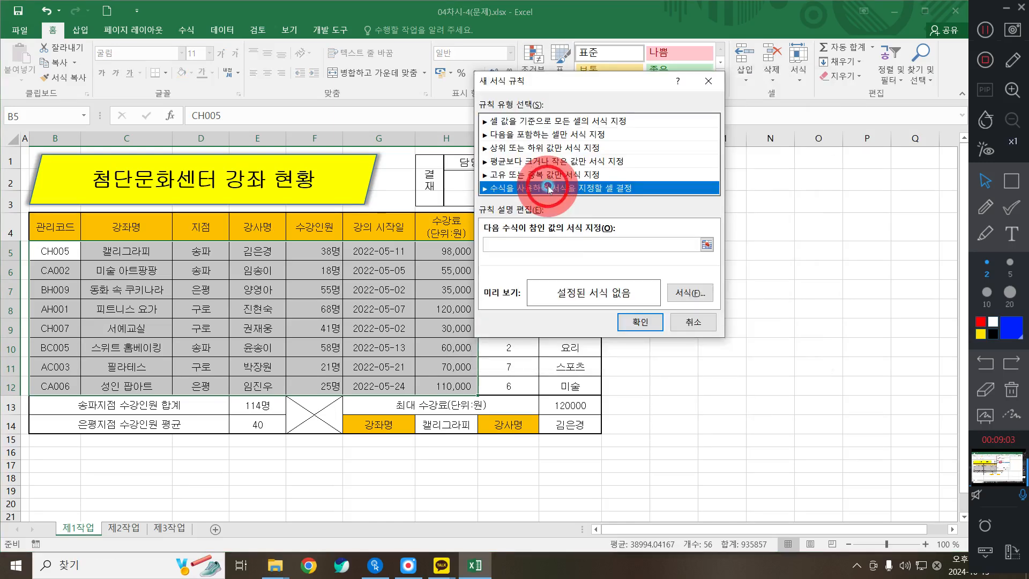
left_click_drag(510, 86, 644, 128)
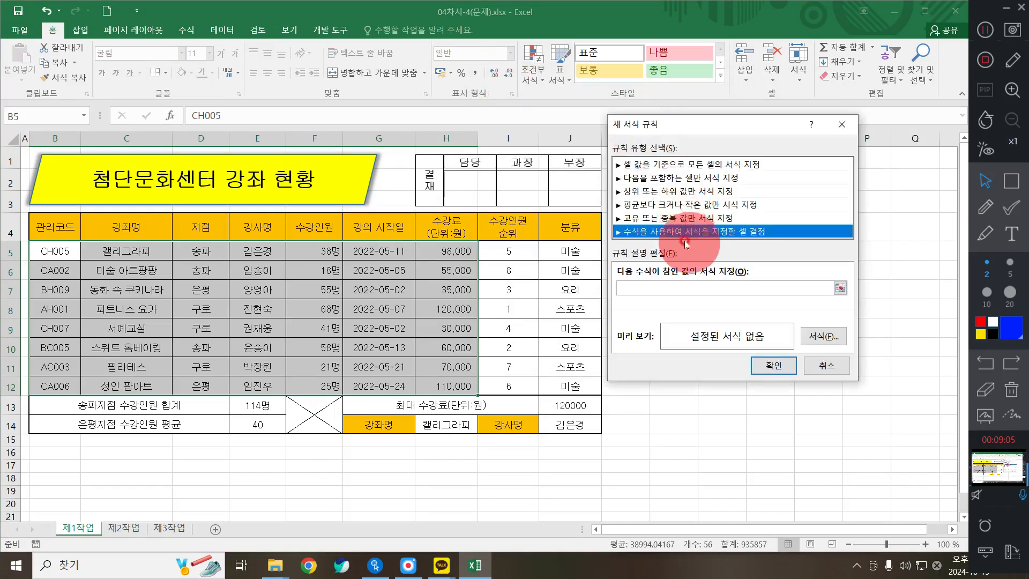
left_click(668, 225)
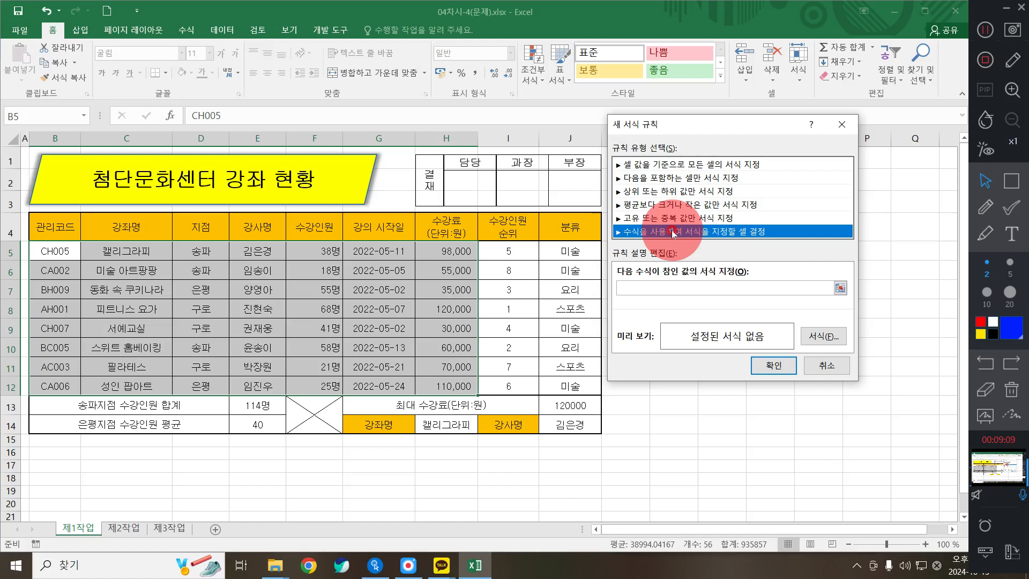
Enter =$H5>=100000 as the rule's formula, referencing the course fee column with only the column locked.
left_click(643, 285)
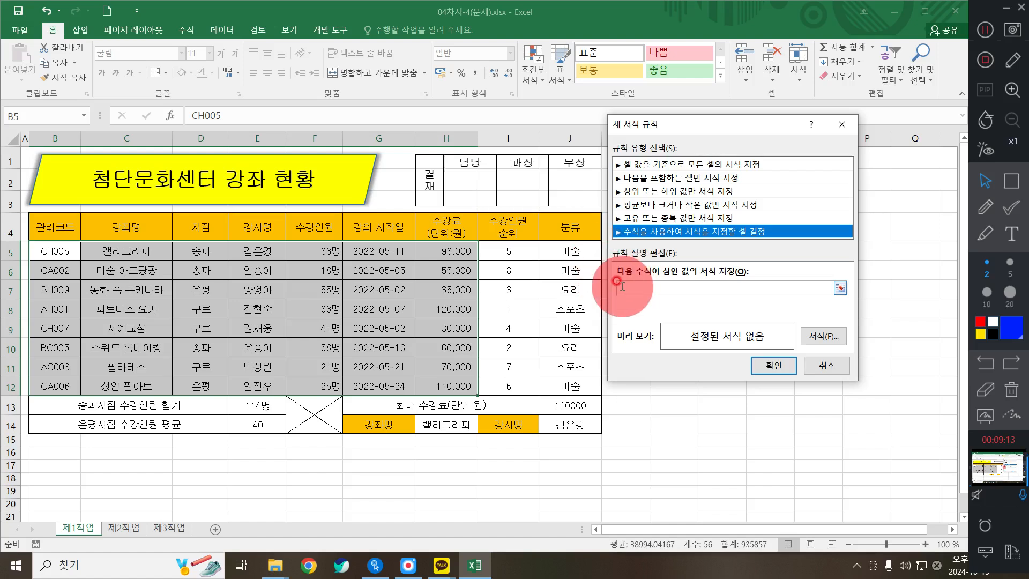
left_click(631, 292)
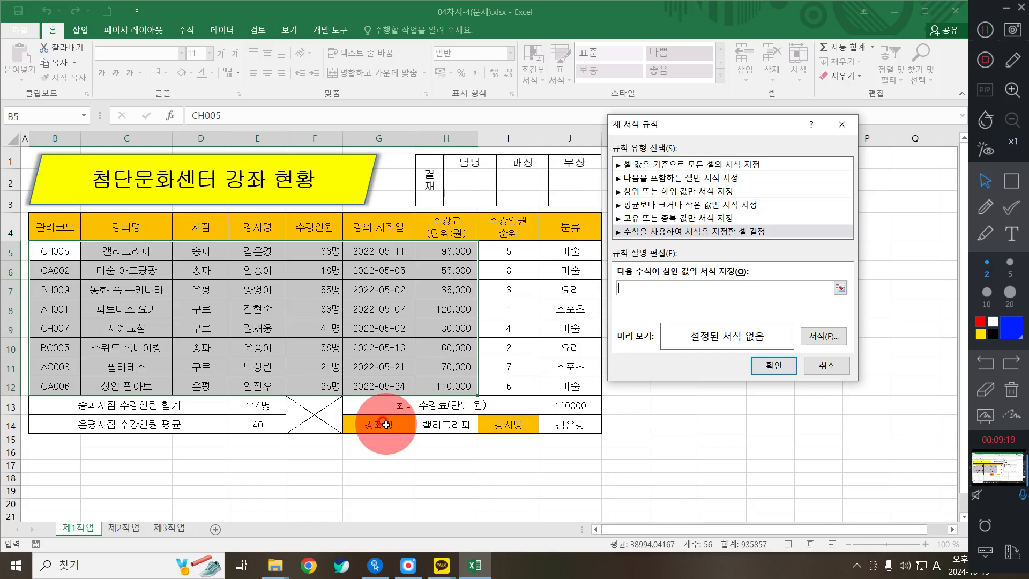
left_click(432, 253)
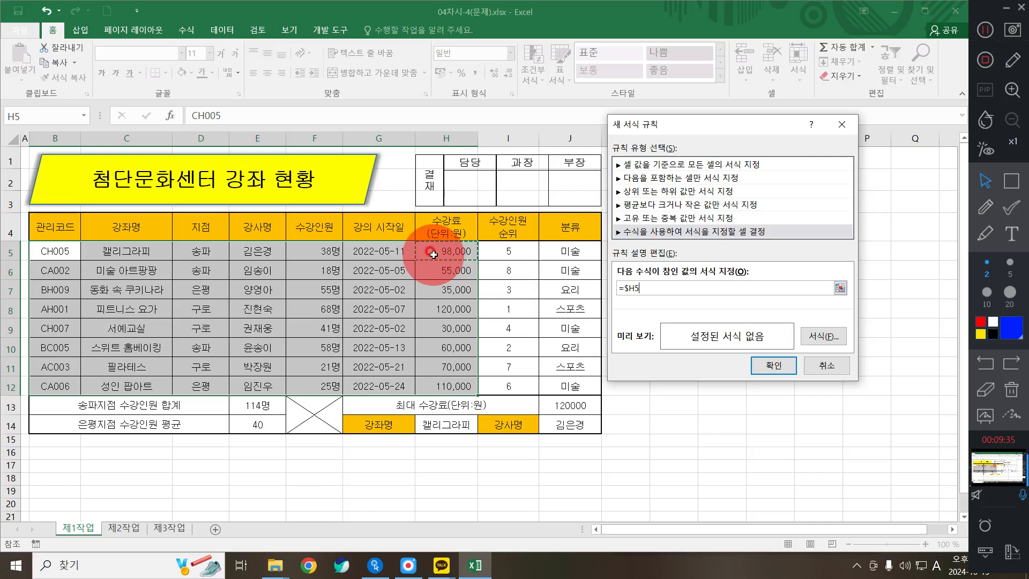
key("super+plus")
type(">=100000")
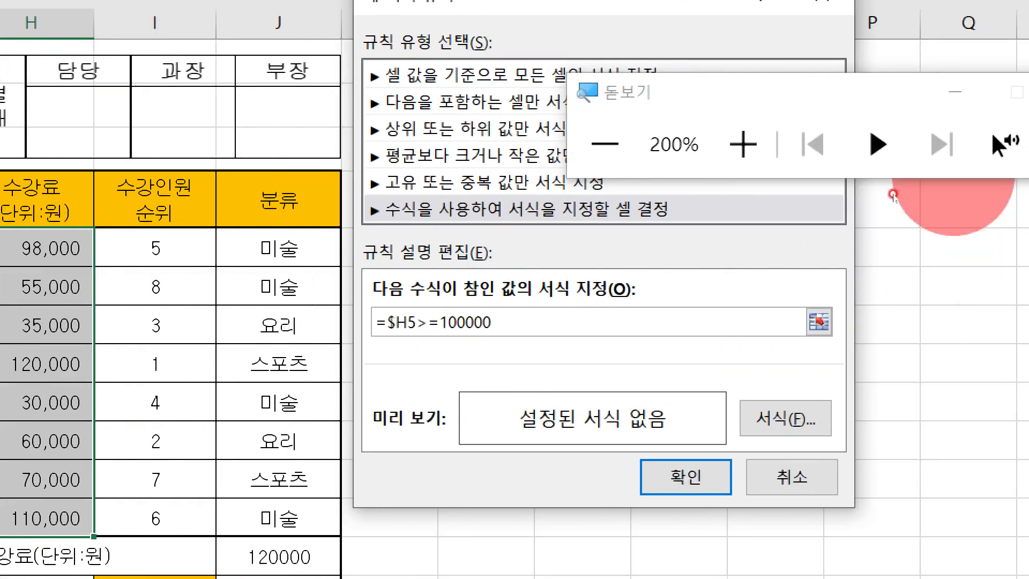
left_click(1010, 92)
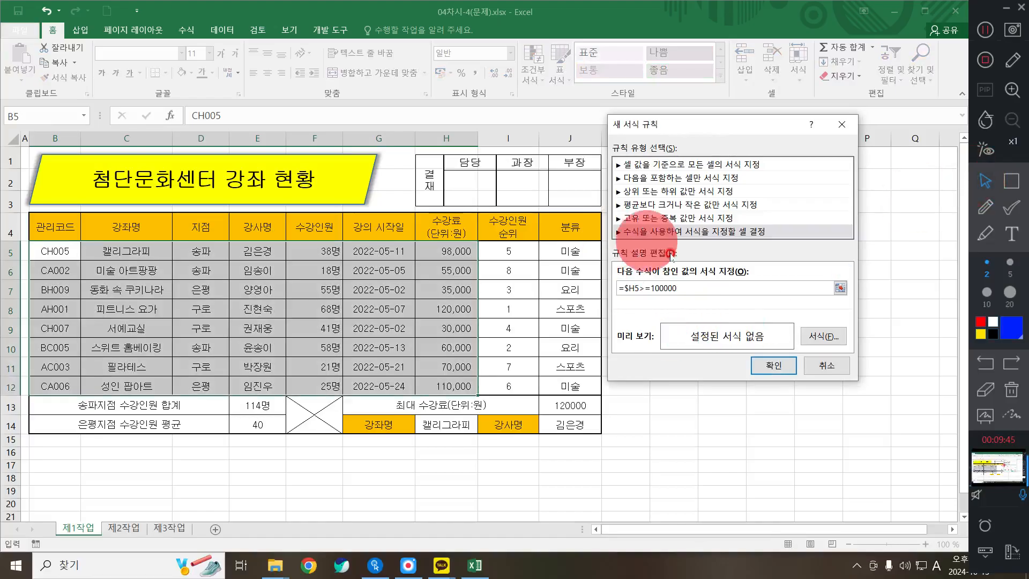
Give the rule a bold (굵게) blue font, apply it to the table and deselect the range.
left_click(832, 336)
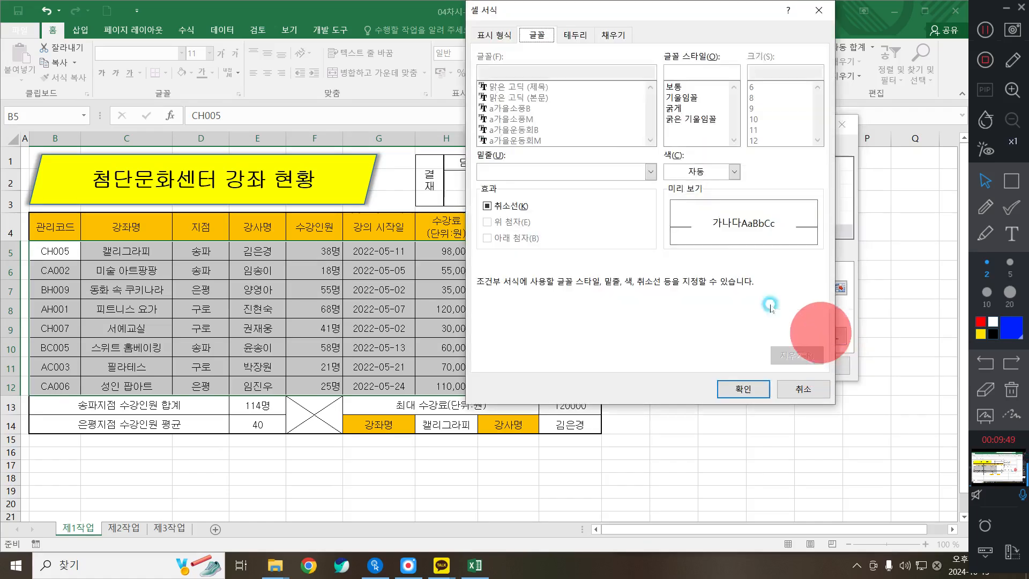
left_click(691, 108)
left_click(704, 171)
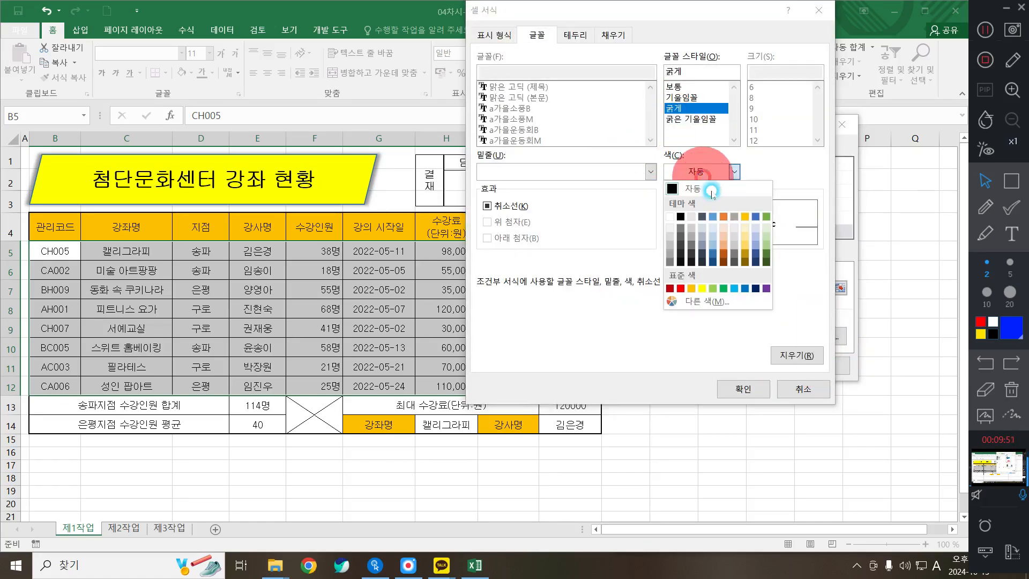
left_click(712, 279)
left_click(740, 389)
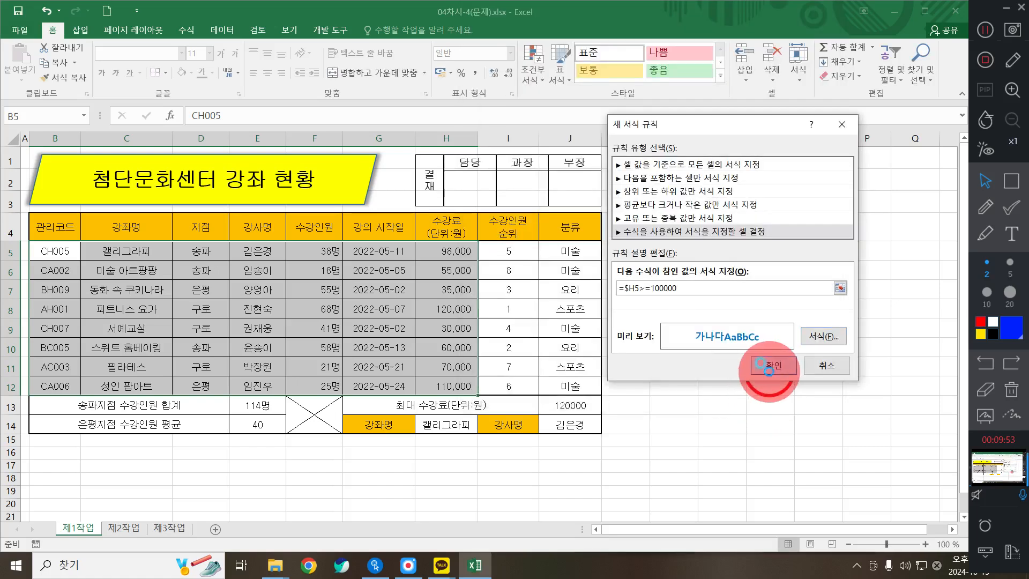
left_click(774, 365)
left_click(514, 346)
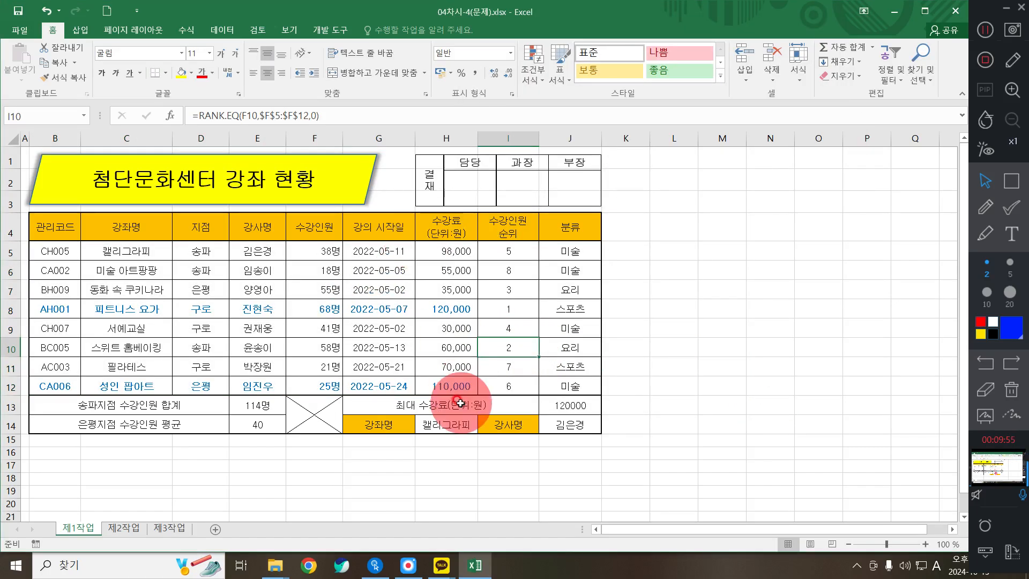